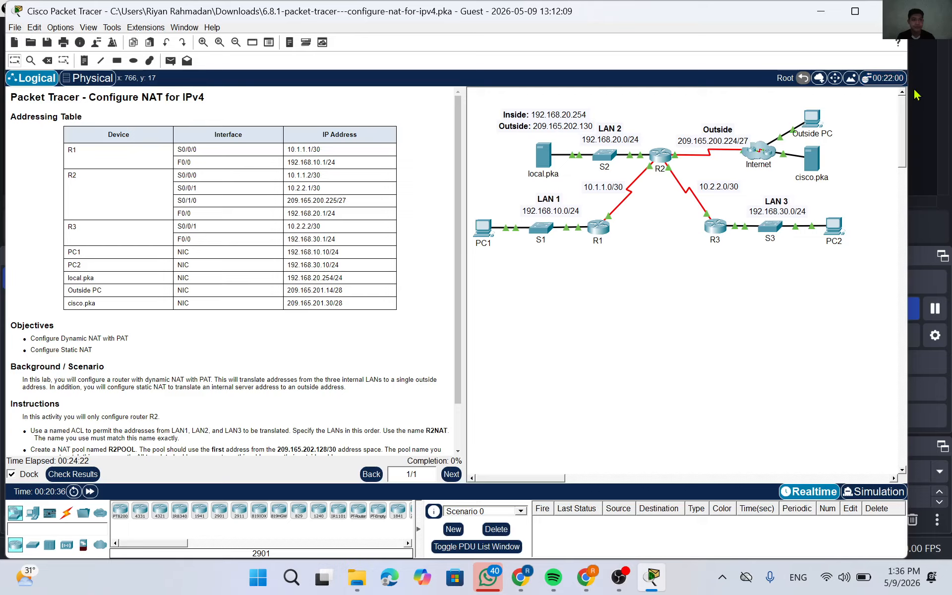
Read through the activity's addressing table, objectives, scenario and NAT configuration instructions for router R2.
{"action": "left_click_drag", "start_coordinate": [908, 90], "coordinate": [947, 88]}
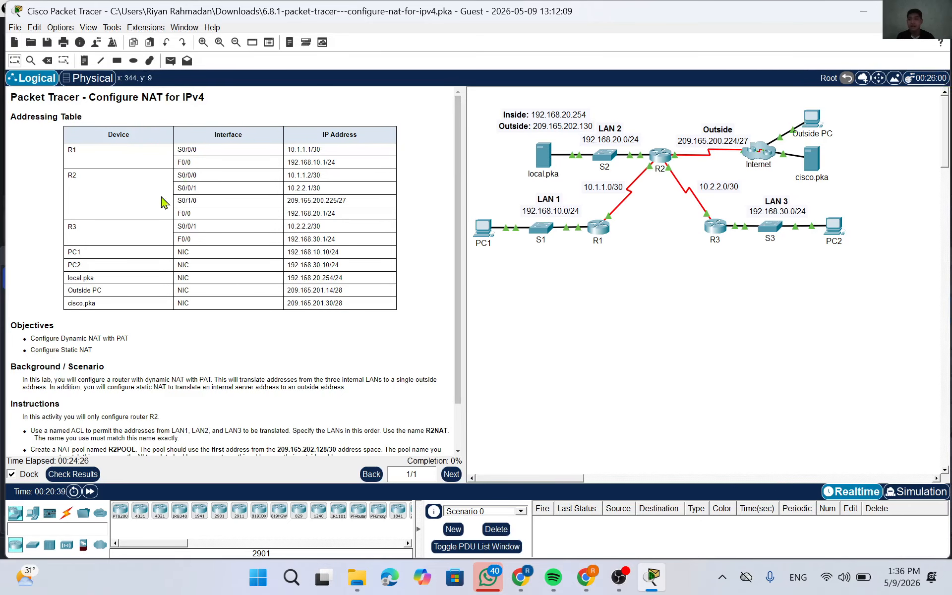
{"action": "scroll", "coordinate": [186, 280], "scroll_direction": "down", "scroll_amount": 1}
{"action": "scroll", "coordinate": [195, 288], "scroll_direction": "up", "scroll_amount": 1}
{"action": "scroll", "coordinate": [94, 149], "scroll_direction": "down", "scroll_amount": 2}
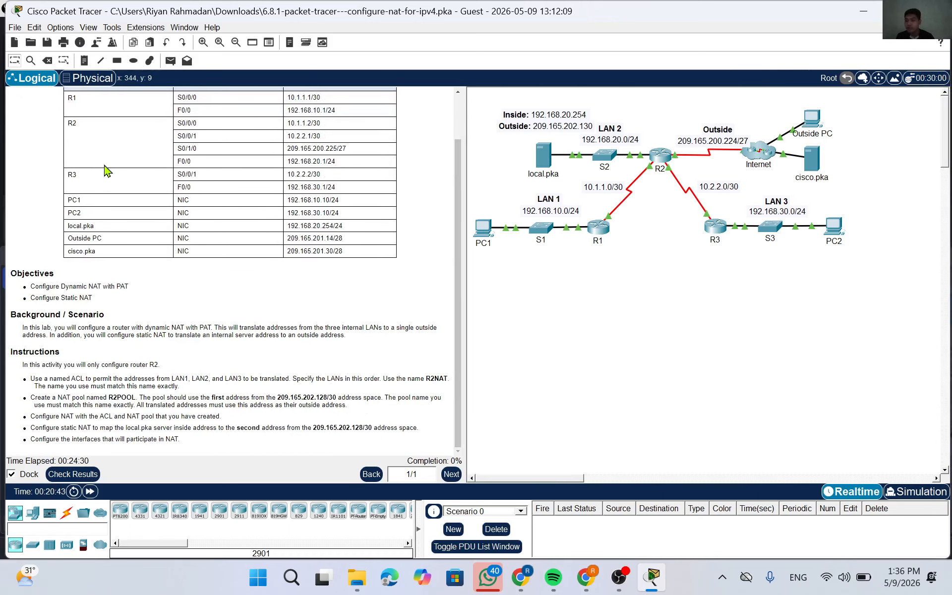
{"action": "scroll", "coordinate": [106, 170], "scroll_direction": "up", "scroll_amount": 1}
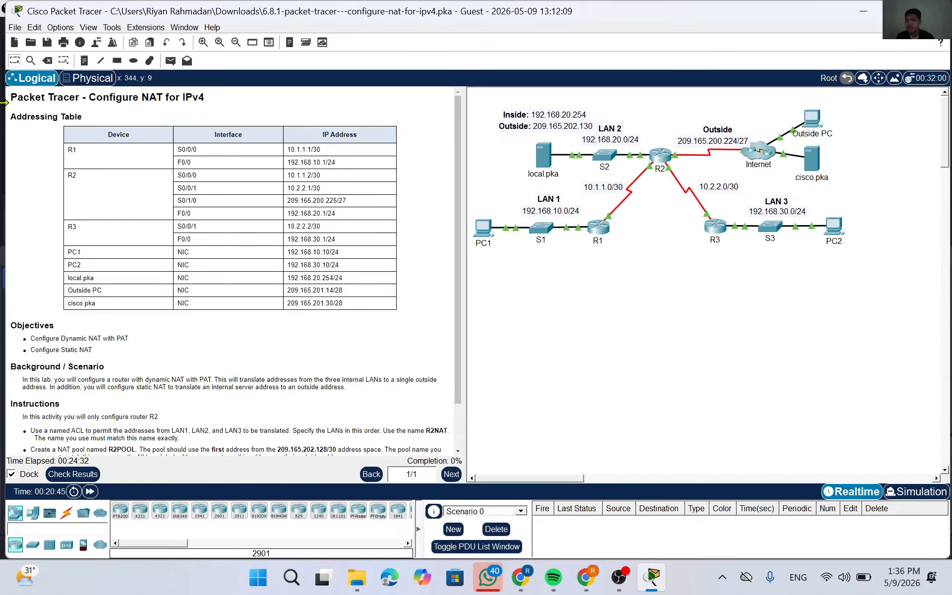
{"action": "mouse_move", "coordinate": [5, 103]}
{"action": "left_mouse_down"}
{"action": "mouse_move", "coordinate": [134, 111]}
{"action": "mouse_move", "coordinate": [6, 85]}
{"action": "left_mouse_up"}
{"action": "scroll", "coordinate": [184, 358], "scroll_direction": "down", "scroll_amount": 3}
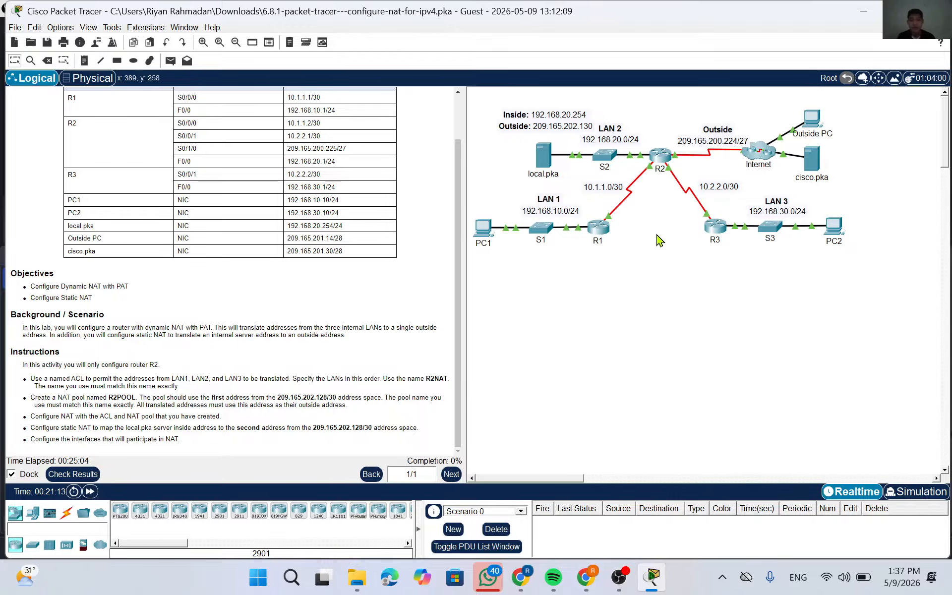
{"action": "scroll", "coordinate": [250, 263], "scroll_direction": "up", "scroll_amount": 1}
{"action": "scroll", "coordinate": [250, 263], "scroll_direction": "up", "scroll_amount": 1}
{"action": "scroll", "coordinate": [250, 263], "scroll_direction": "down", "scroll_amount": 2}
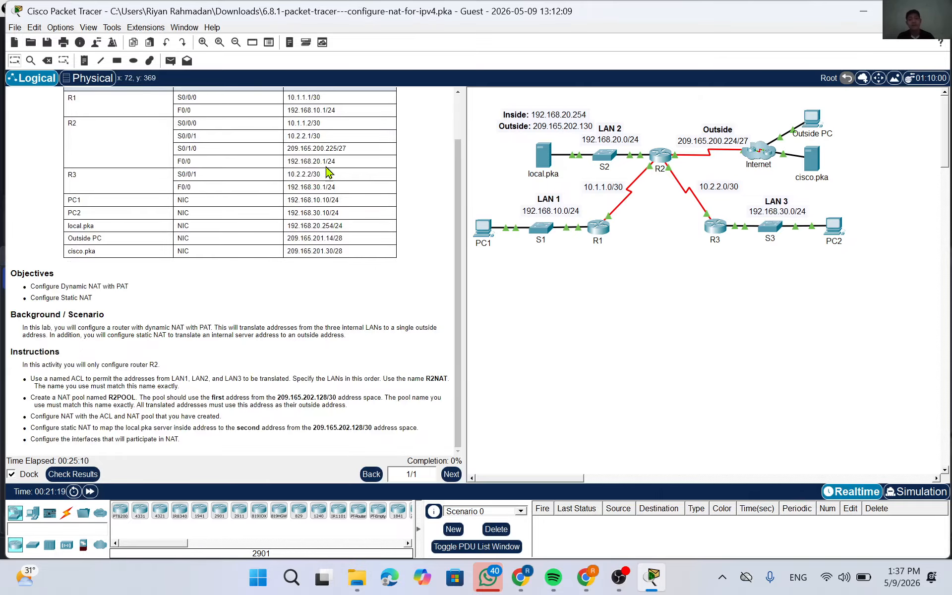
View the command-line interface of router R2, and minimize its window.
{"action": "left_click", "coordinate": [661, 155]}
{"action": "left_click", "coordinate": [379, 38]}
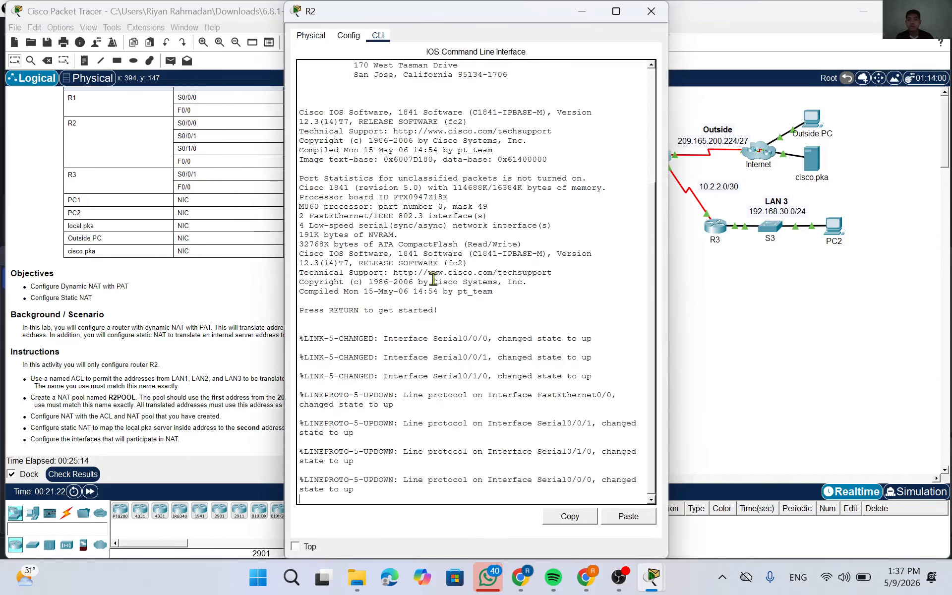
{"action": "left_click", "coordinate": [581, 10]}
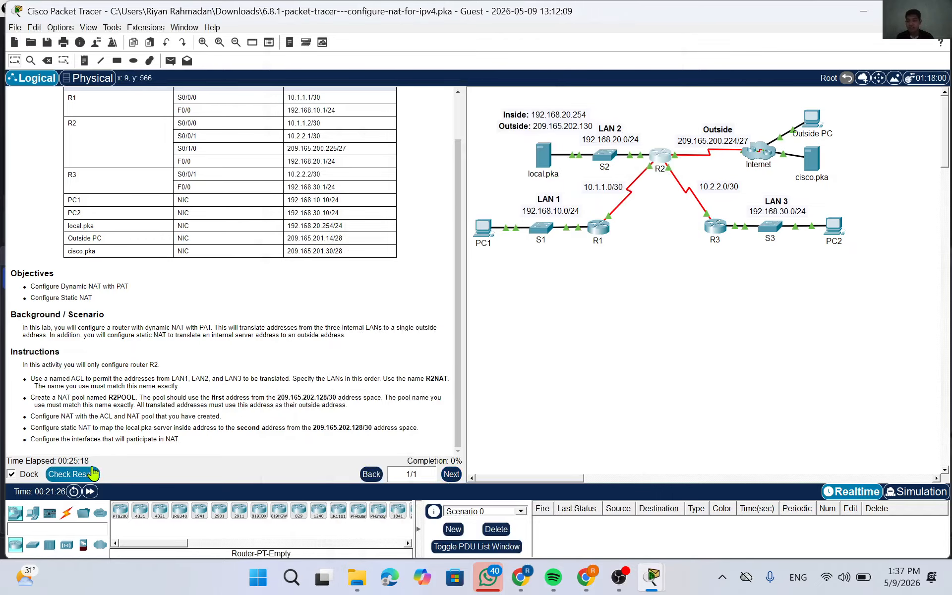
Check the activity results and examine the list of assessment items, and return to the topology.
{"action": "left_click", "coordinate": [73, 474]}
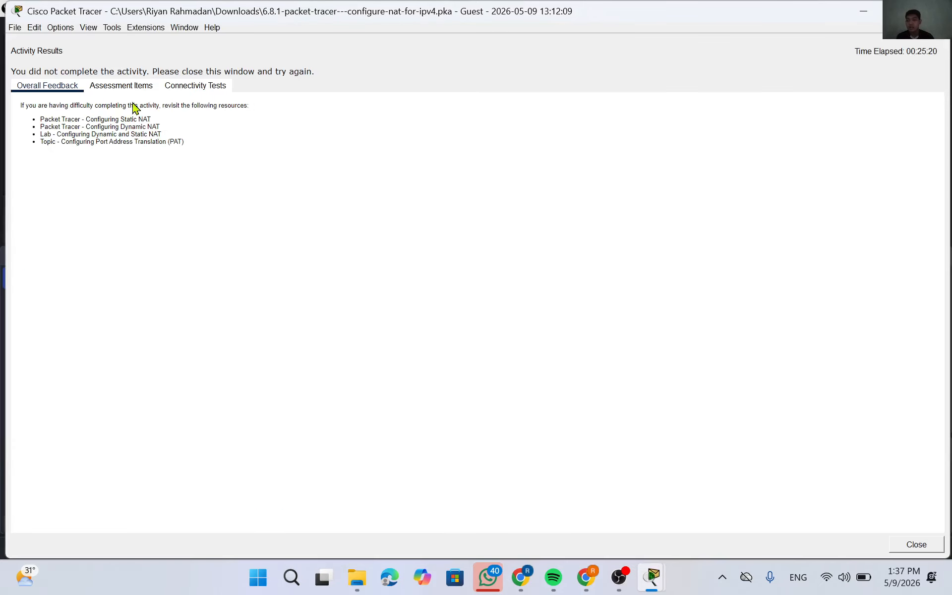
{"action": "left_click", "coordinate": [130, 89]}
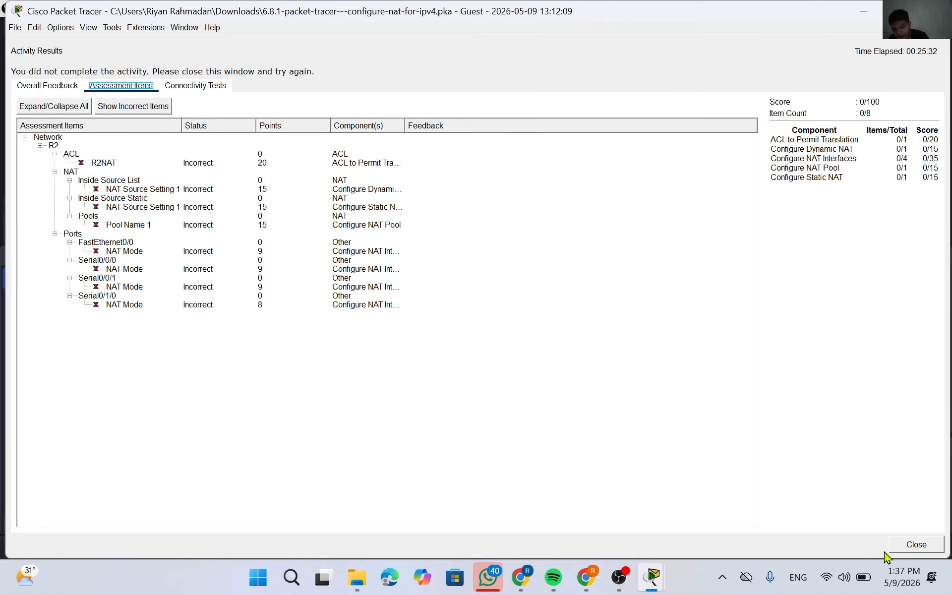
{"action": "left_click", "coordinate": [916, 544]}
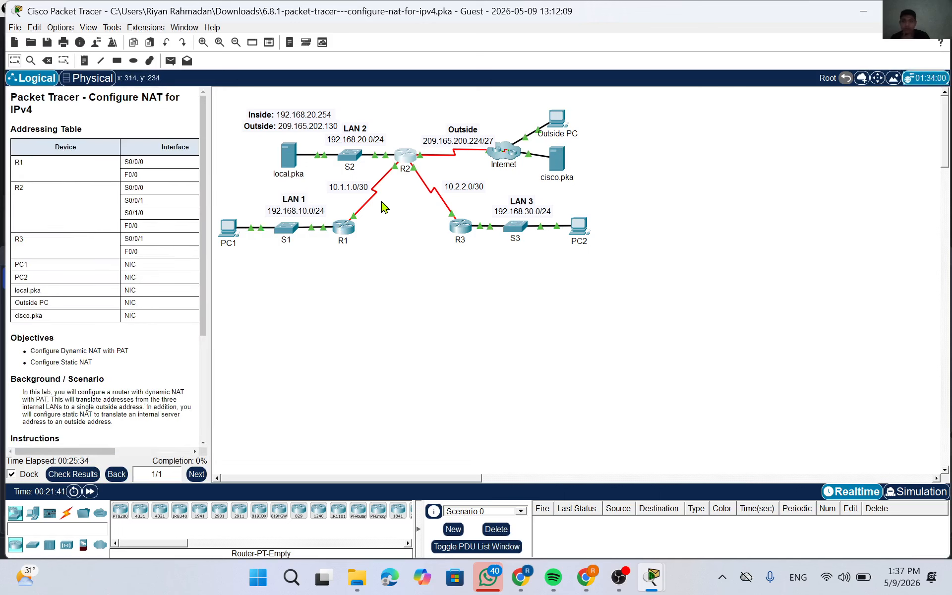
Place R2's command-line window beside the instructions, and widen the instructions pane until the full addressing table fits.
{"action": "left_click", "coordinate": [415, 154]}
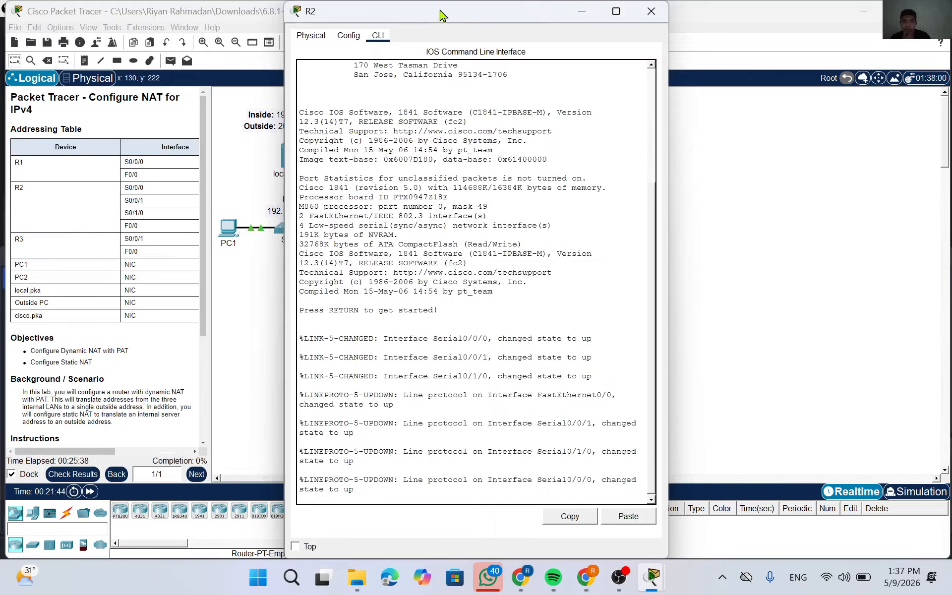
{"action": "left_click_drag", "start_coordinate": [443, 14], "coordinate": [661, 16]}
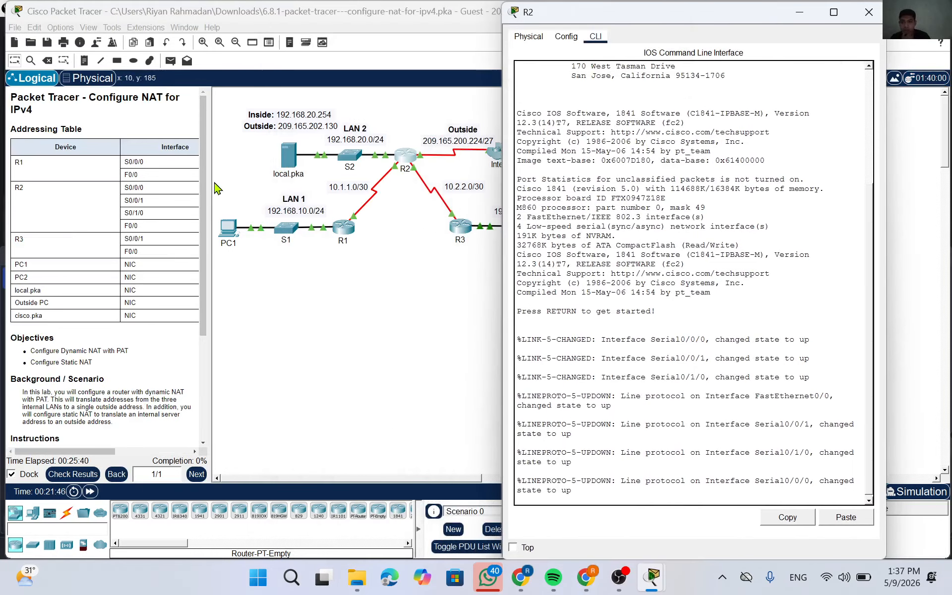
{"action": "left_click_drag", "start_coordinate": [209, 181], "coordinate": [373, 176]}
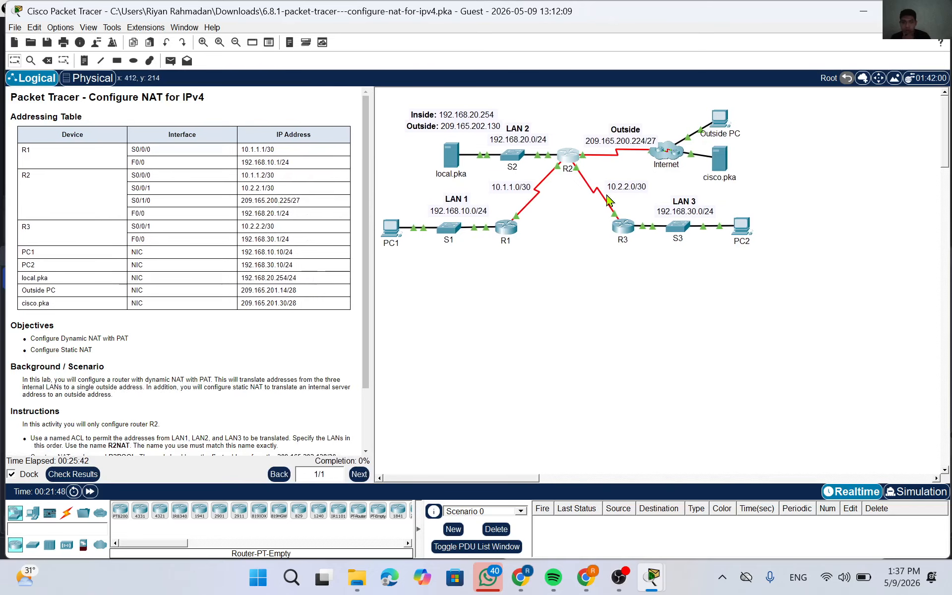
{"action": "left_click", "coordinate": [570, 158]}
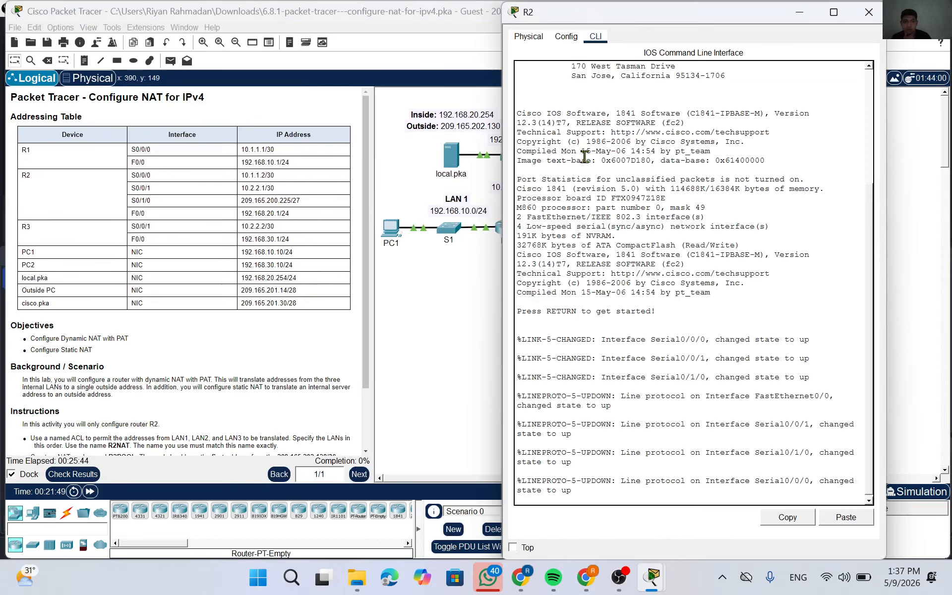
Start the R2 console session and enter privileged EXEC mode with ena.
{"action": "key", "text": "Return"}
{"action": "key", "text": "Return"}
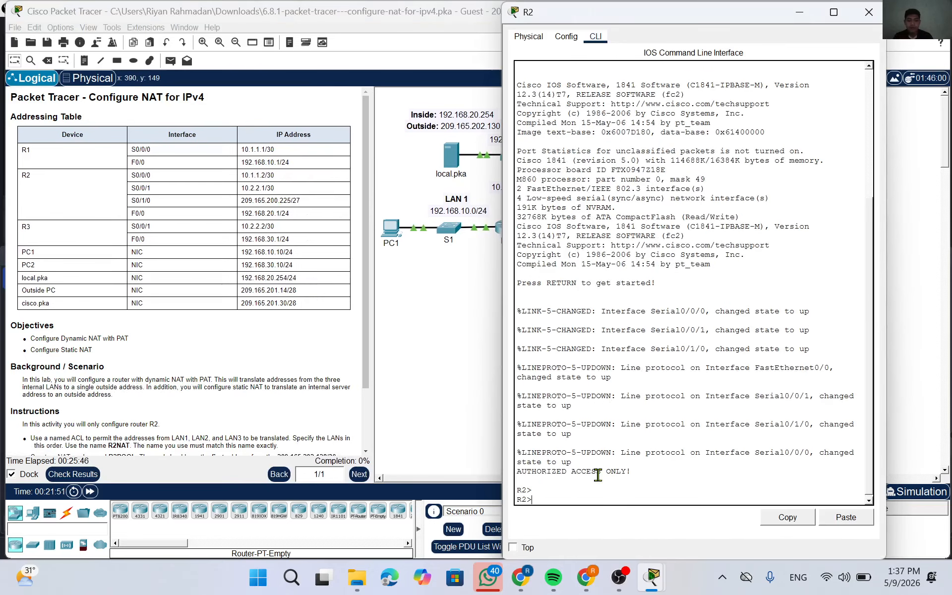
{"action": "type", "text": "ena"}
{"action": "key", "text": "Return"}
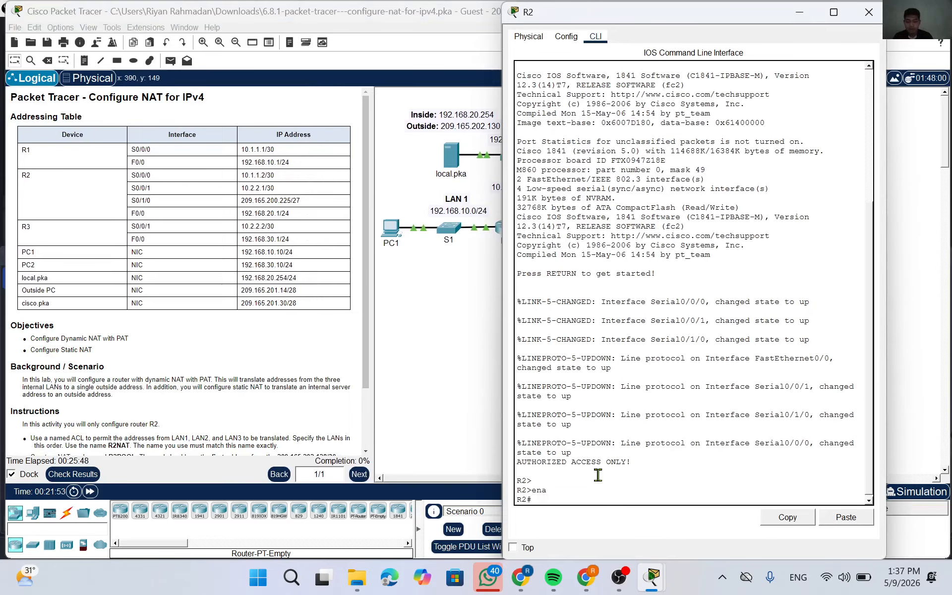
Try to enter configuration mode on R2 with the abbreviated command con t.
{"action": "type", "text": "con t"}
{"action": "key", "text": "Return"}
{"action": "key", "text": "Return"}
{"action": "key", "text": "Return"}
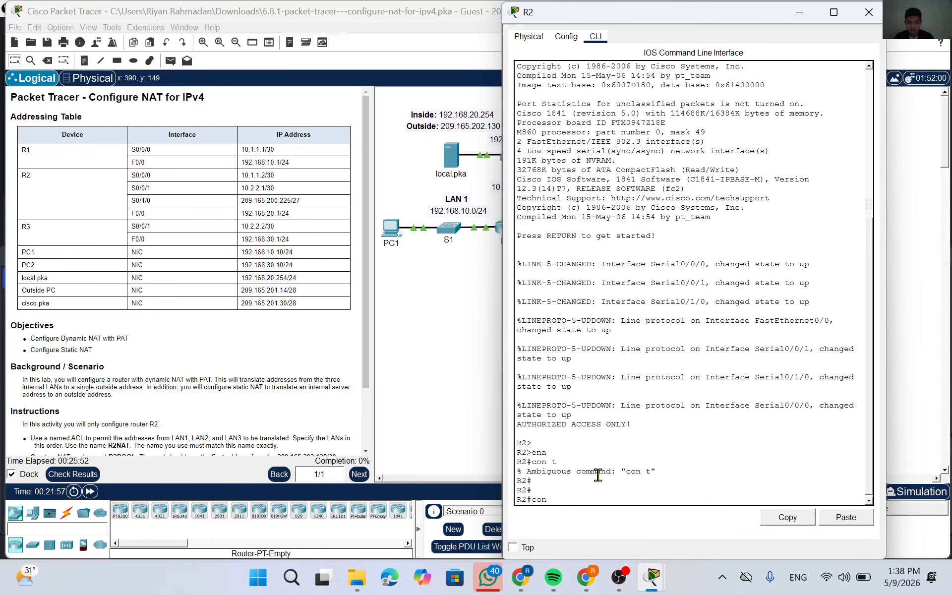
{"action": "type", "text": "con t"}
{"action": "key", "text": "Return"}
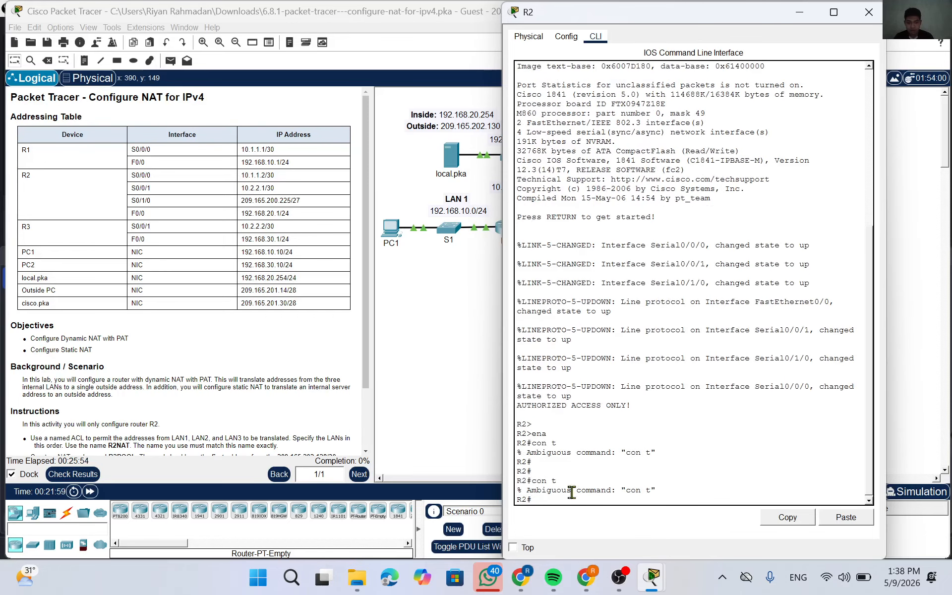
Enter global configuration mode on R2 with conf t.
{"action": "type", "text": "conf t"}
{"action": "key", "text": "Return"}
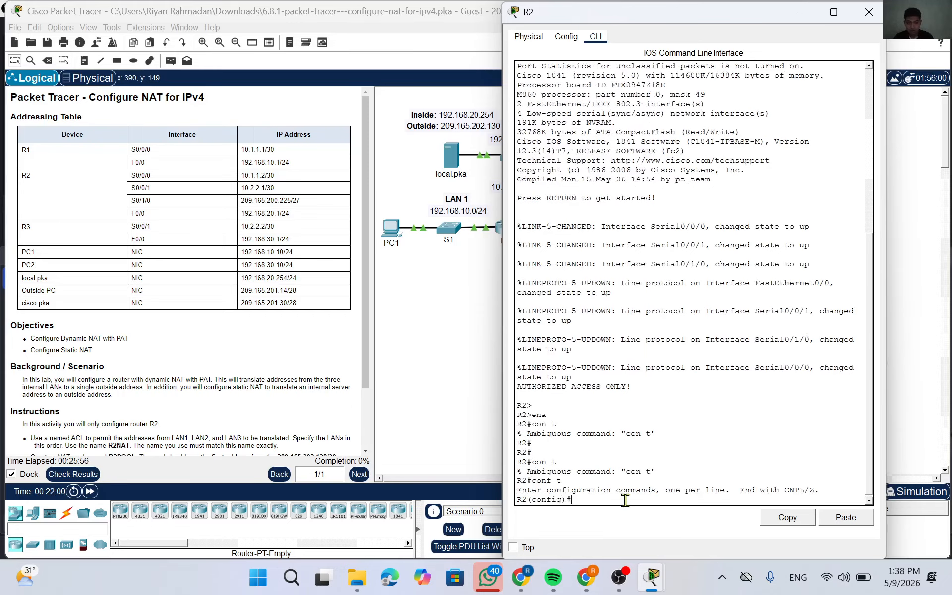
{"action": "key", "text": "Return"}
{"action": "key", "text": "Return"}
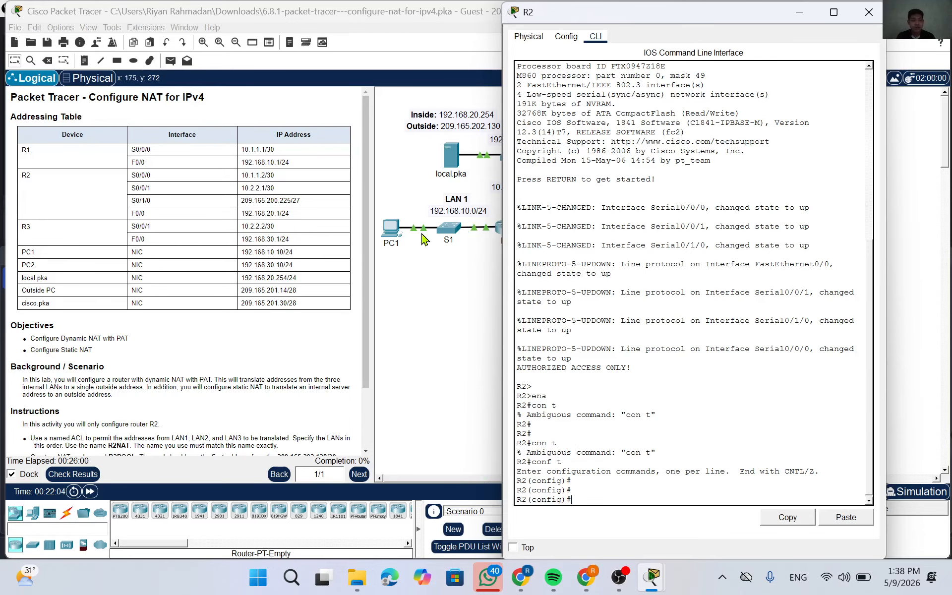
Widen the instructions pane further and reread the NAT tasks and the addressing table.
{"action": "left_click", "coordinate": [384, 274]}
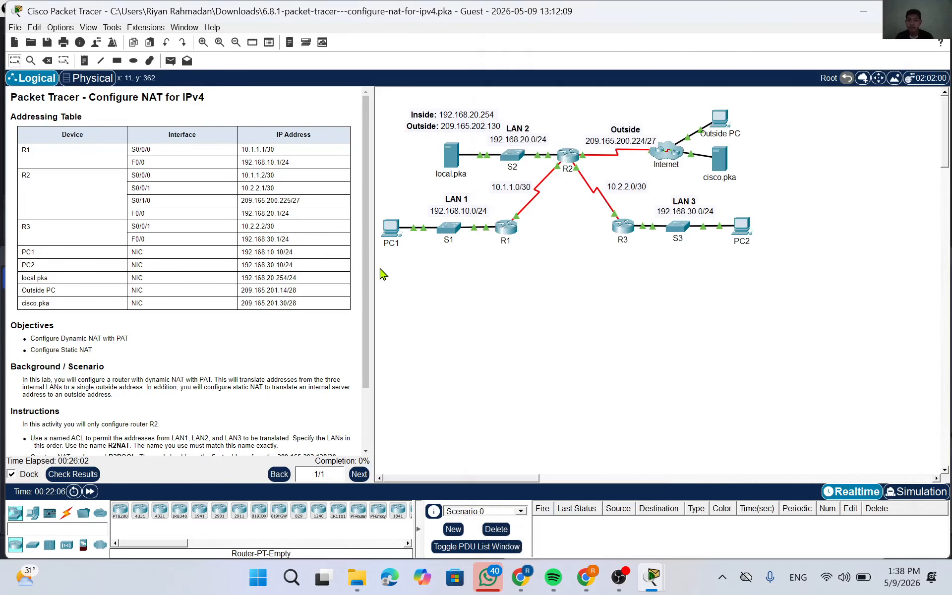
{"action": "left_click_drag", "start_coordinate": [375, 274], "coordinate": [421, 278]}
{"action": "scroll", "coordinate": [287, 333], "scroll_direction": "down", "scroll_amount": 2}
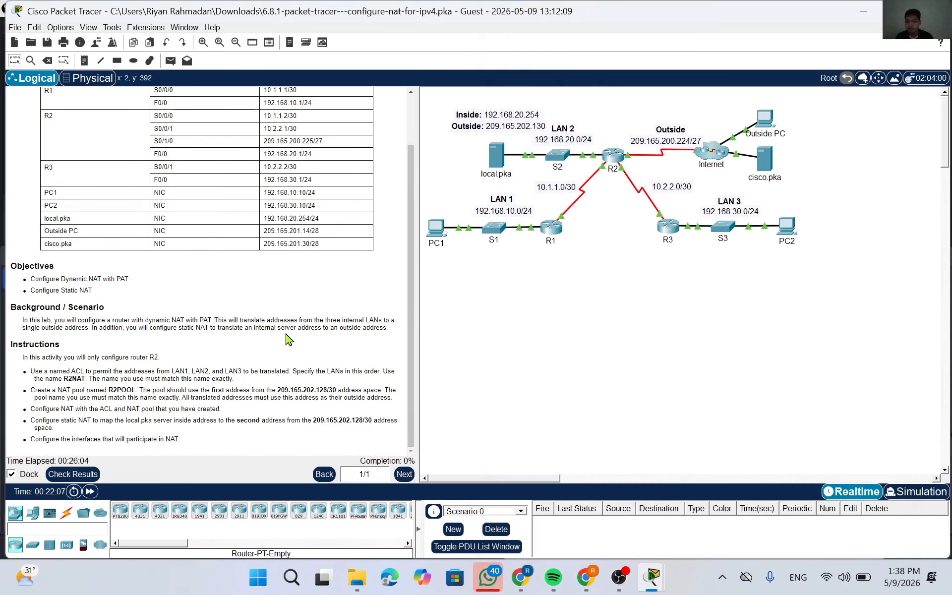
{"action": "scroll", "coordinate": [231, 253], "scroll_direction": "up", "scroll_amount": 2}
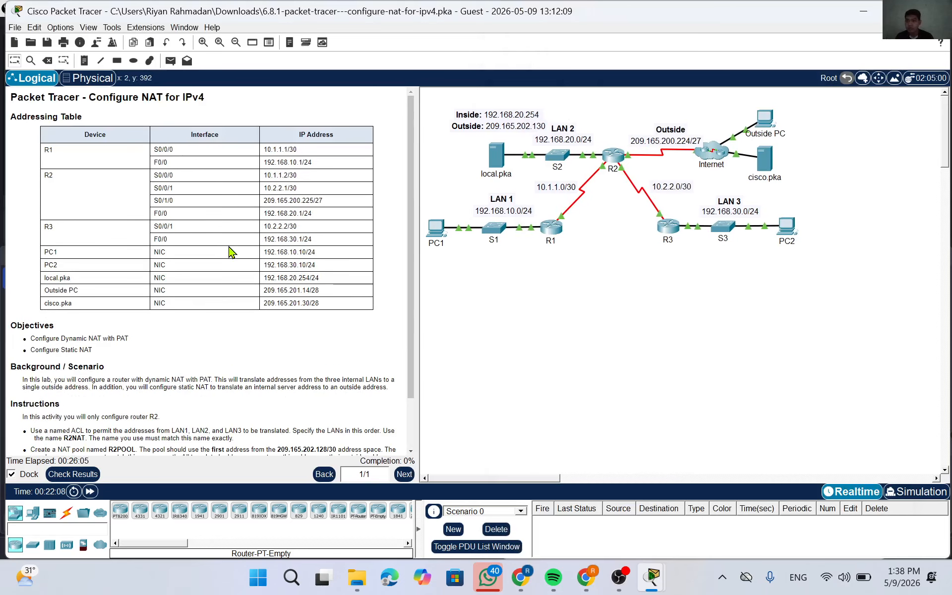
Return to R2's command line and configure interface f0/0 with ip nat inside.
{"action": "left_click", "coordinate": [611, 159]}
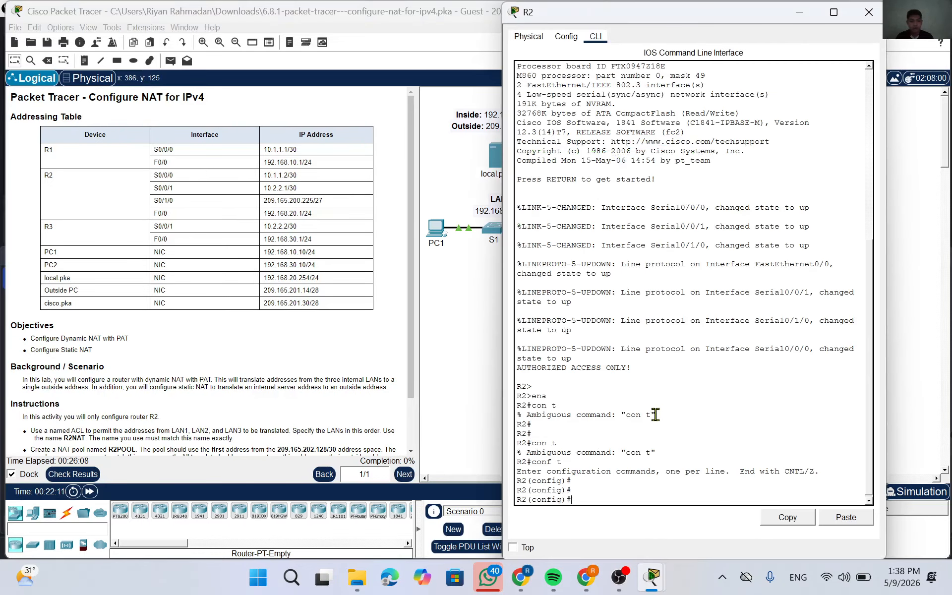
{"action": "type", "text": "interface f0/0"}
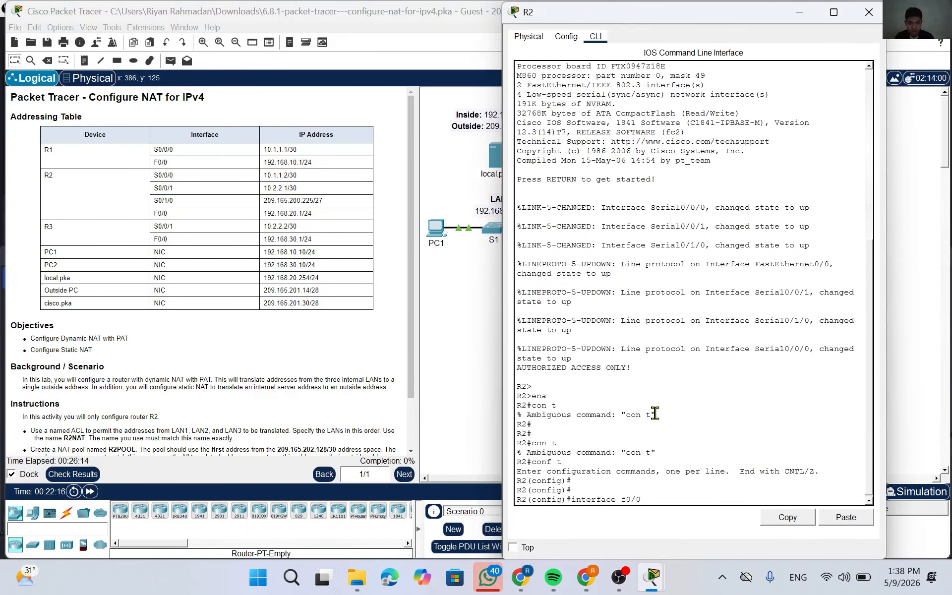
{"action": "key", "text": "Return"}
{"action": "key", "text": "Return"}
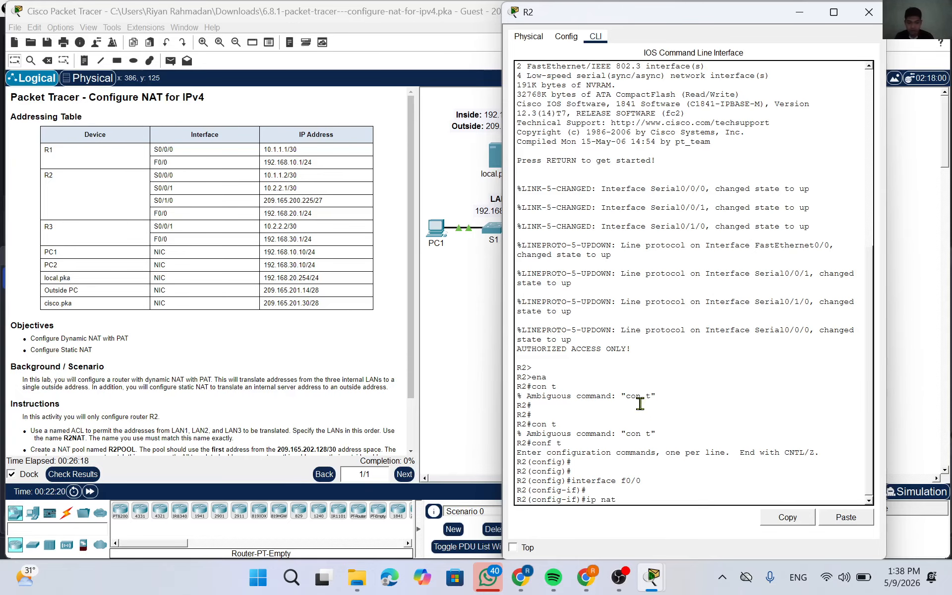
{"action": "type", "text": "ip nat in"}
{"action": "key", "text": "Tab"}
{"action": "key", "text": "Return"}
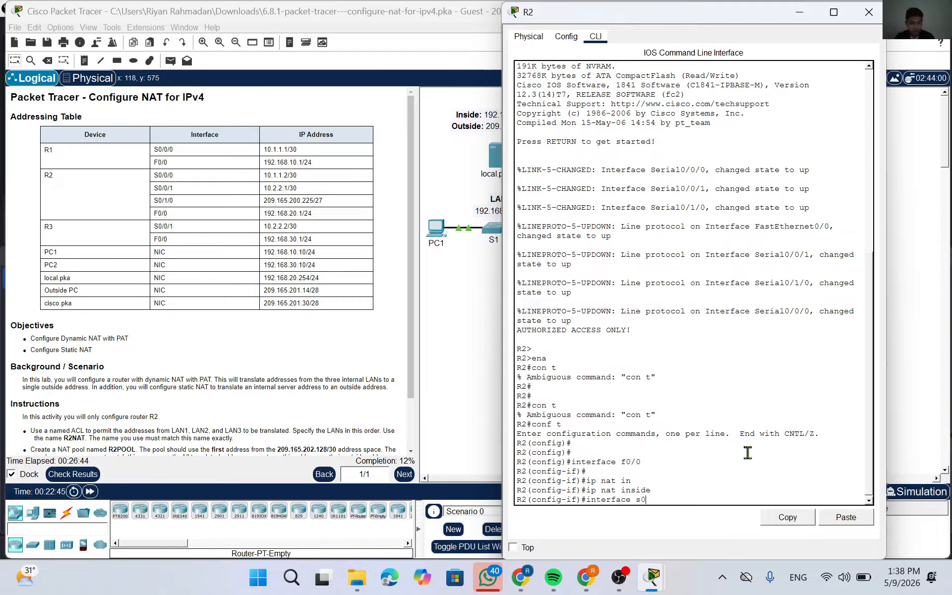
Configure R2's interface s0/0/0 with ip nat inside.
{"action": "key", "text": "Return"}
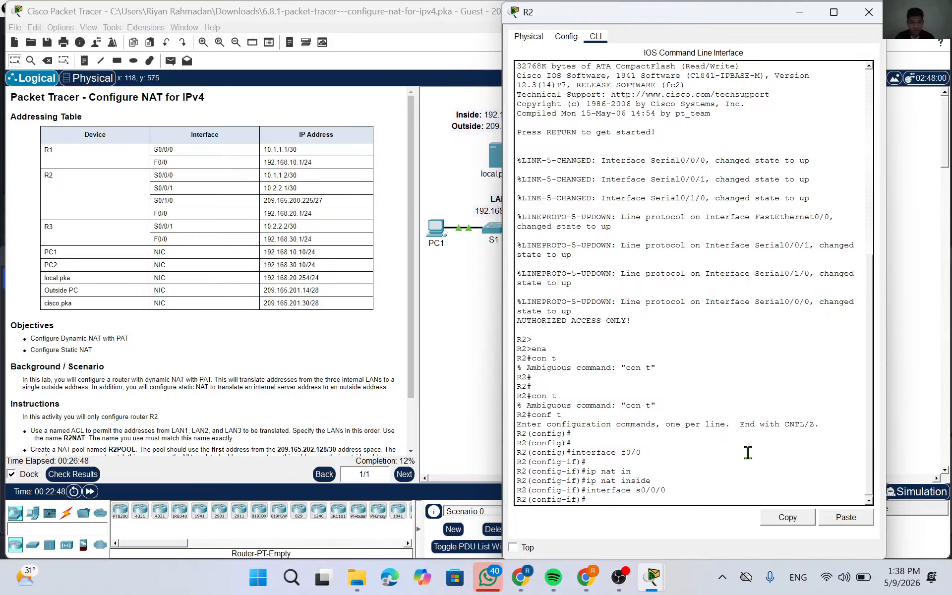
{"action": "type", "text": "ip nat"}
{"action": "key", "text": "Tab"}
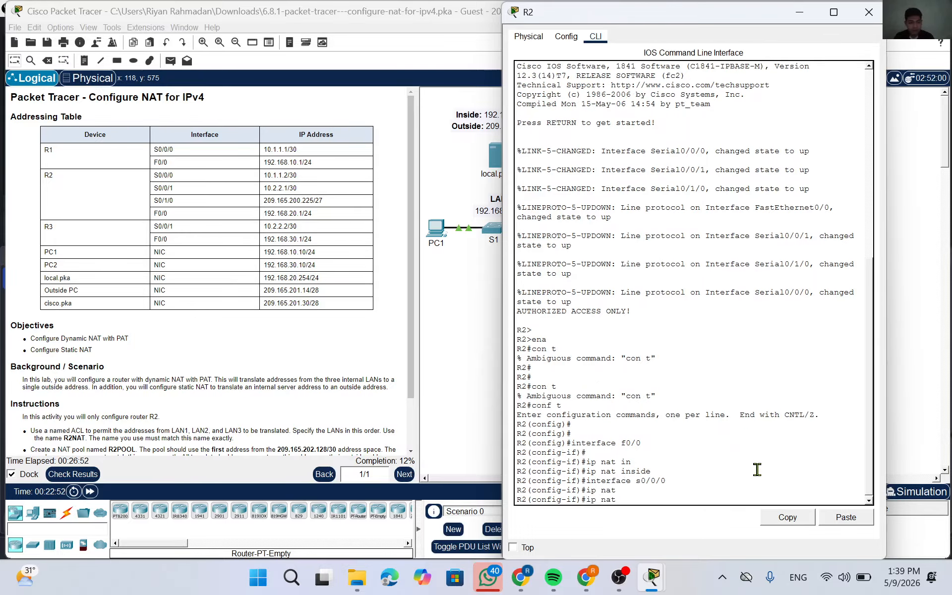
{"action": "type", "text": "inside"}
{"action": "key", "text": "Tab"}
{"action": "key", "text": "Return"}
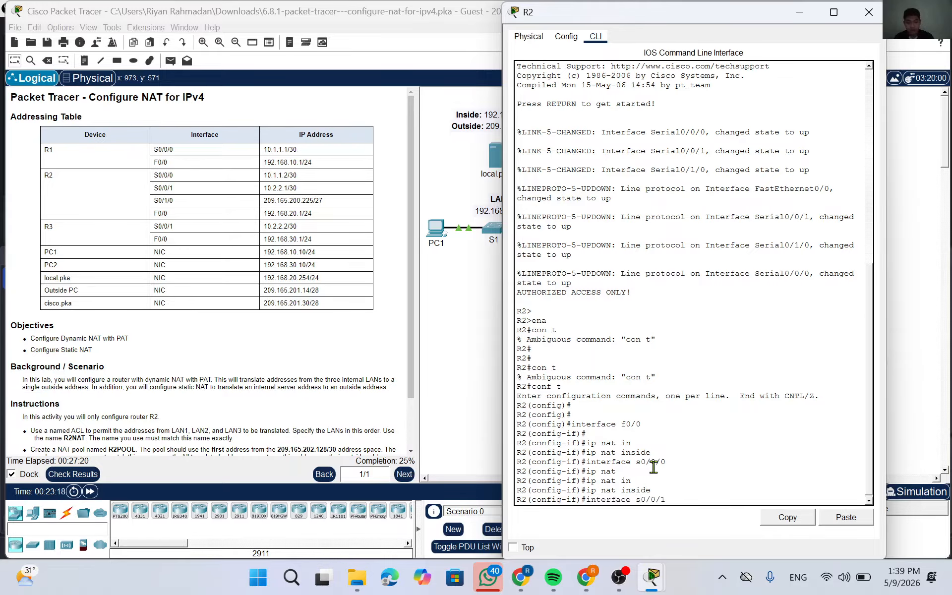
Configure R2's interface s0/0/1 with ip nat inside.
{"action": "key", "text": "Return"}
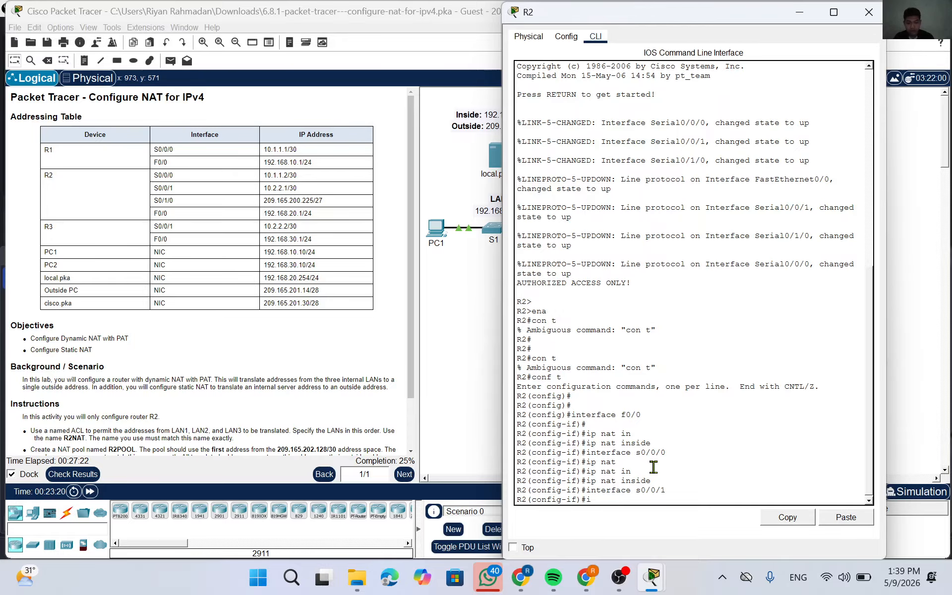
{"action": "type", "text": "ip na"}
{"action": "key", "text": "Tab"}
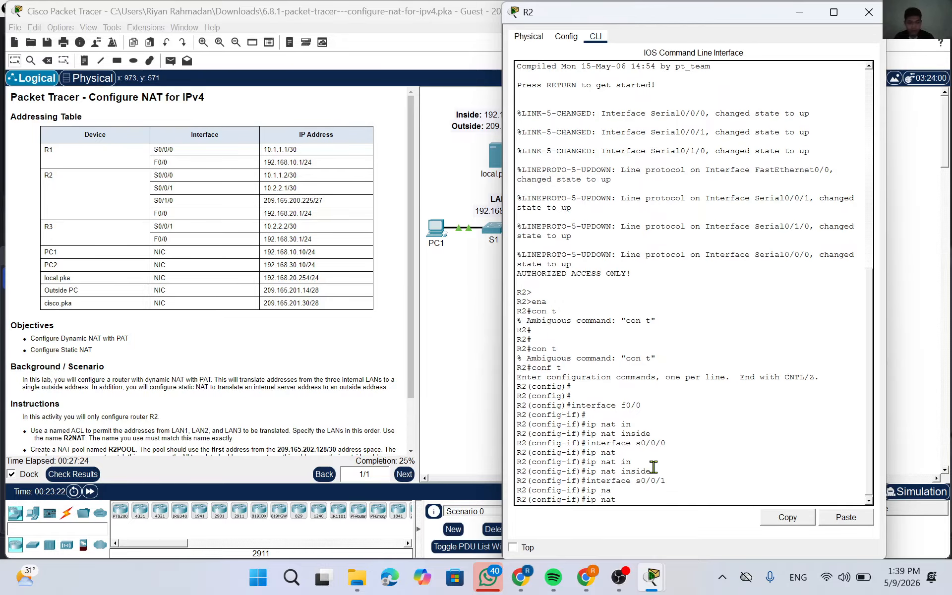
{"action": "type", "text": "ins"}
{"action": "key", "text": "Tab"}
{"action": "key", "text": "Return"}
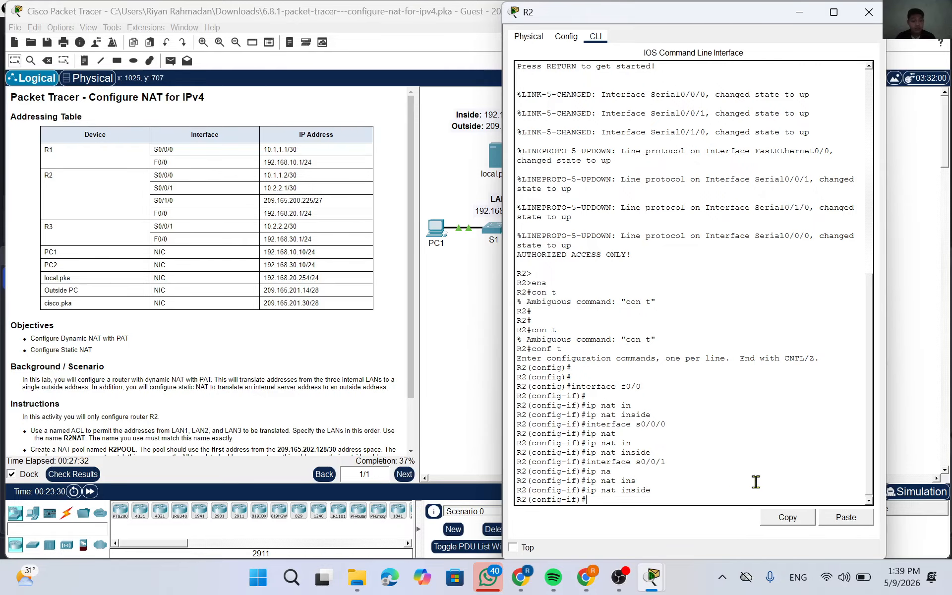
Configure R2's interface s0/1/0 with ip nat outside.
{"action": "scroll", "coordinate": [729, 447], "scroll_direction": "down", "scroll_amount": 1}
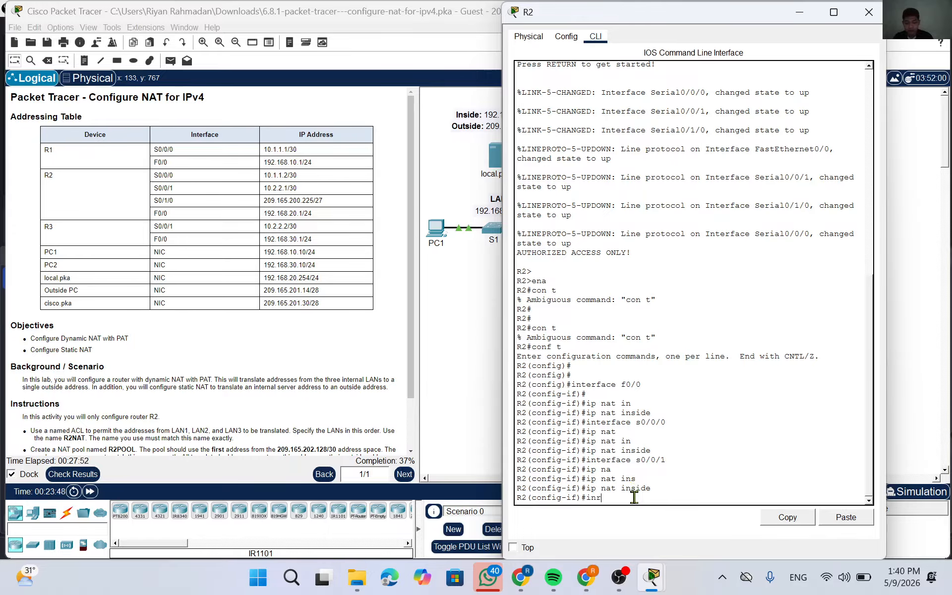
{"action": "key", "text": "Tab"}
{"action": "type", "text": "t"}
{"action": "key", "text": "Tab"}
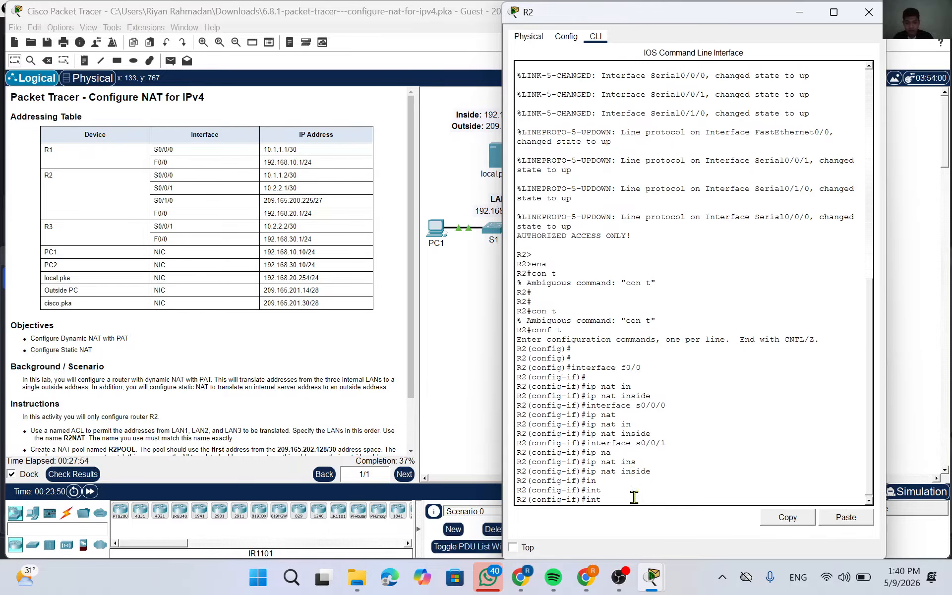
{"action": "type", "text": "er"}
{"action": "key", "text": "Tab"}
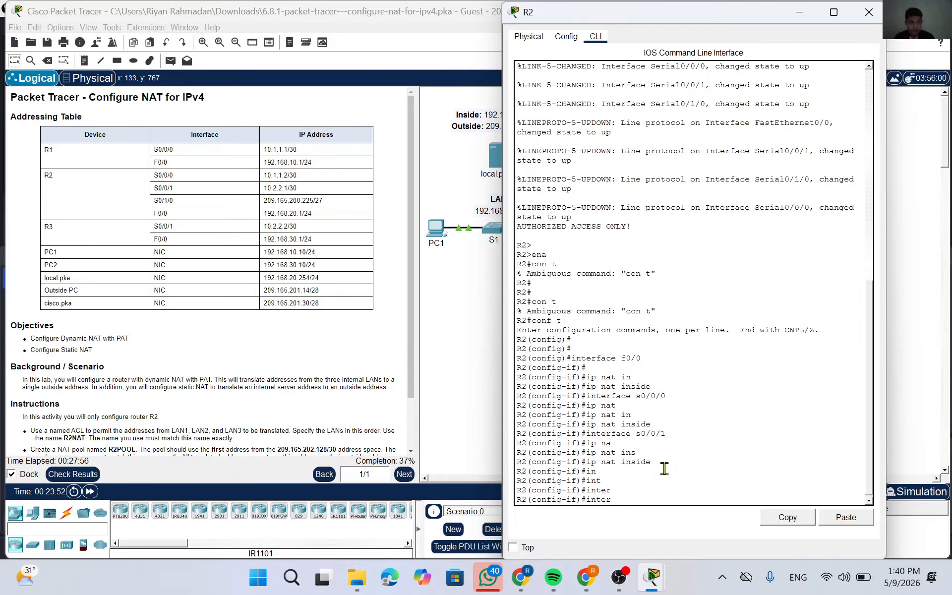
{"action": "type", "text": "face s0/1/0"}
{"action": "key", "text": "Return"}
{"action": "key", "text": "Return"}
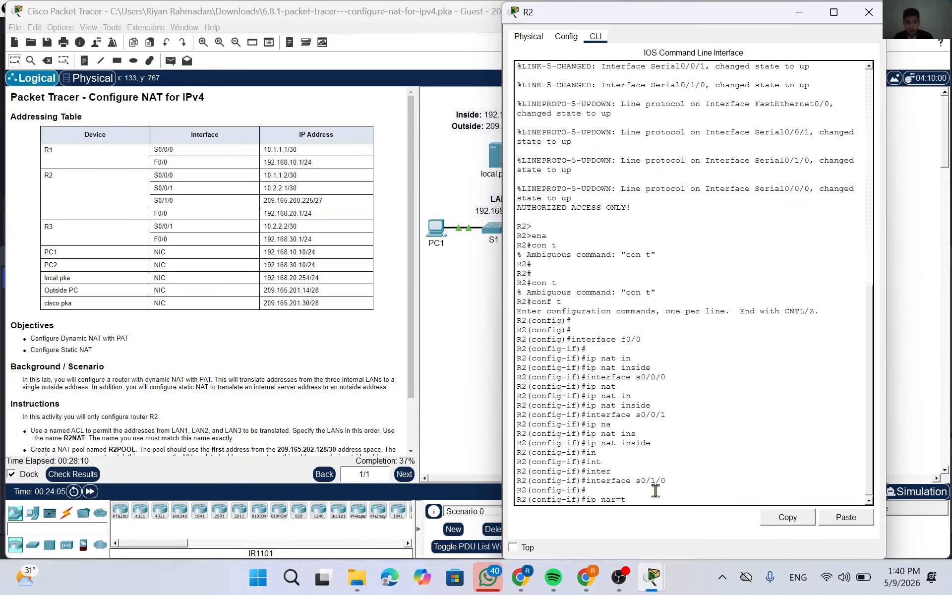
{"action": "key", "text": "BackSpace"}
{"action": "key", "text": "BackSpace"}
{"action": "key", "text": "BackSpace"}
{"action": "type", "text": "t ou"}
{"action": "key", "text": "Tab"}
{"action": "key", "text": "Return"}
{"action": "key", "text": "Return"}
{"action": "key", "text": "Return"}
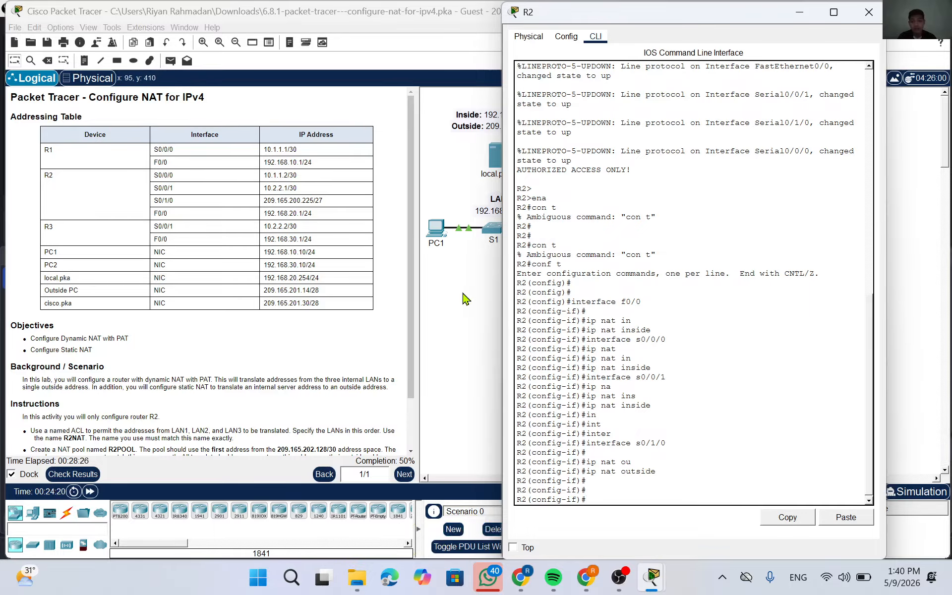
Bring up the topology, reopen R2's command line, and start an ip nat pool command with the pool name R2POOL.
{"action": "left_click", "coordinate": [455, 478]}
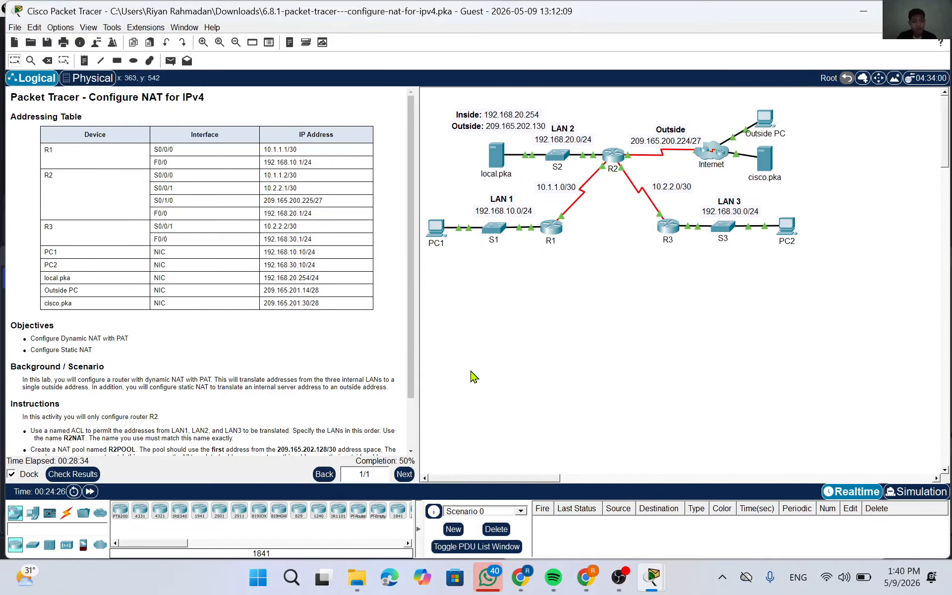
{"action": "left_click", "coordinate": [615, 160]}
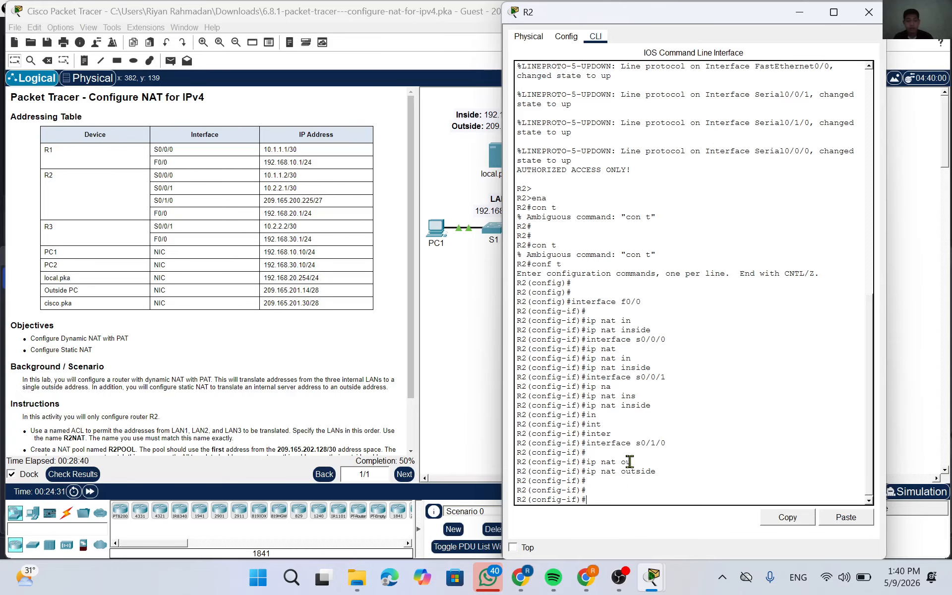
{"action": "type", "text": "na"}
{"action": "key", "text": "Tab"}
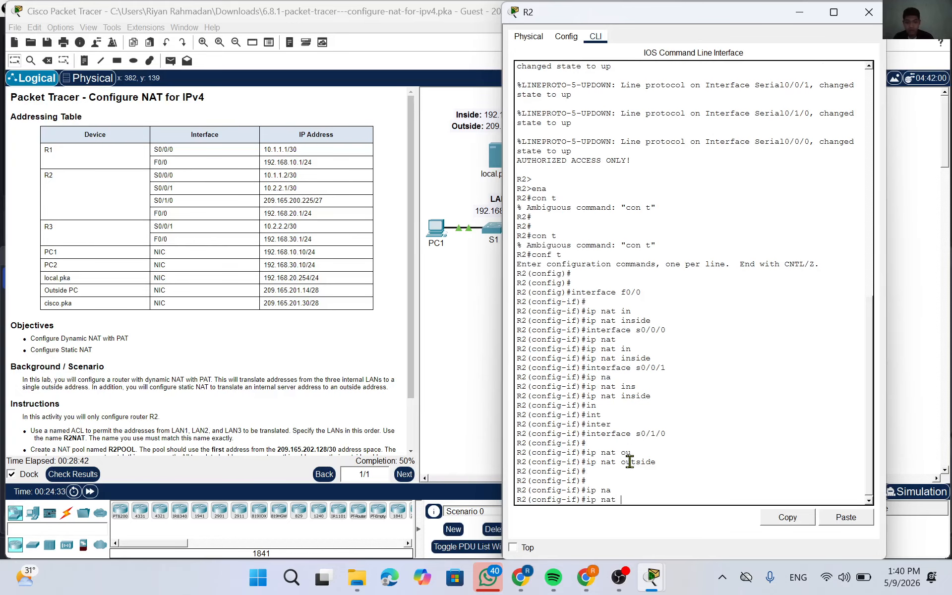
{"action": "type", "text": "po"}
{"action": "key", "text": "Tab"}
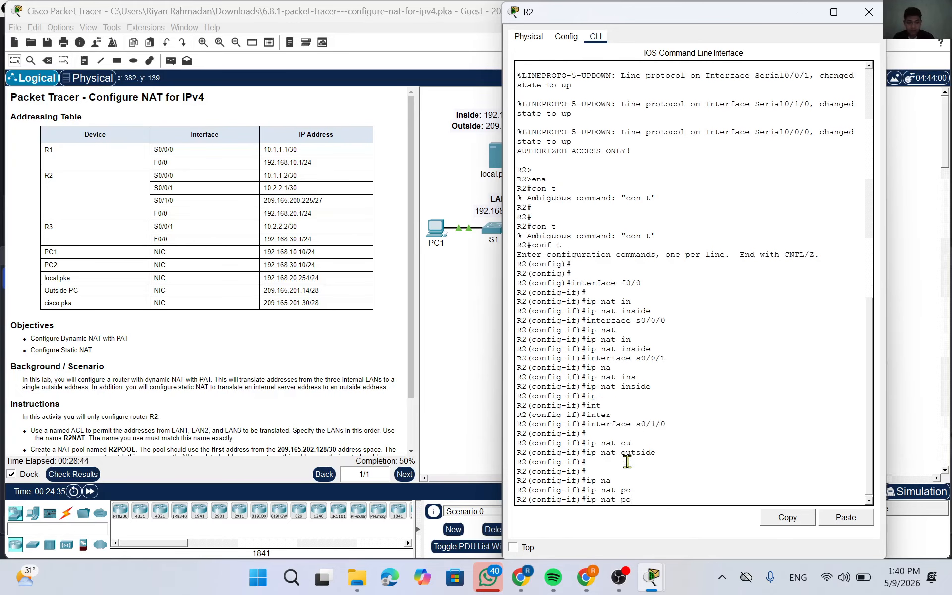
{"action": "type", "text": "o"}
{"action": "key", "text": "Tab"}
{"action": "key", "text": "Caps_Lock"}
{"action": "type", "text": "R"}
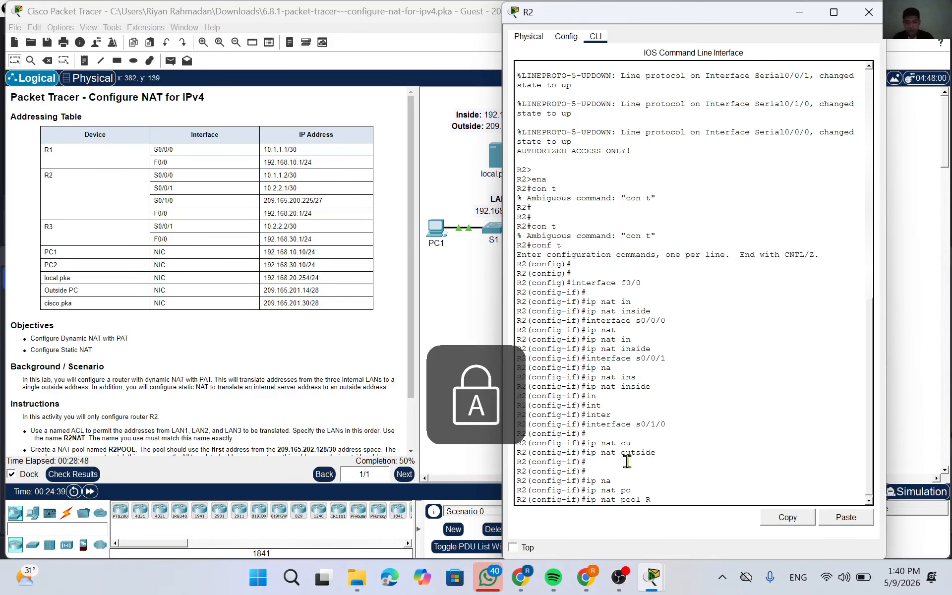
{"action": "type", "text": "2"}
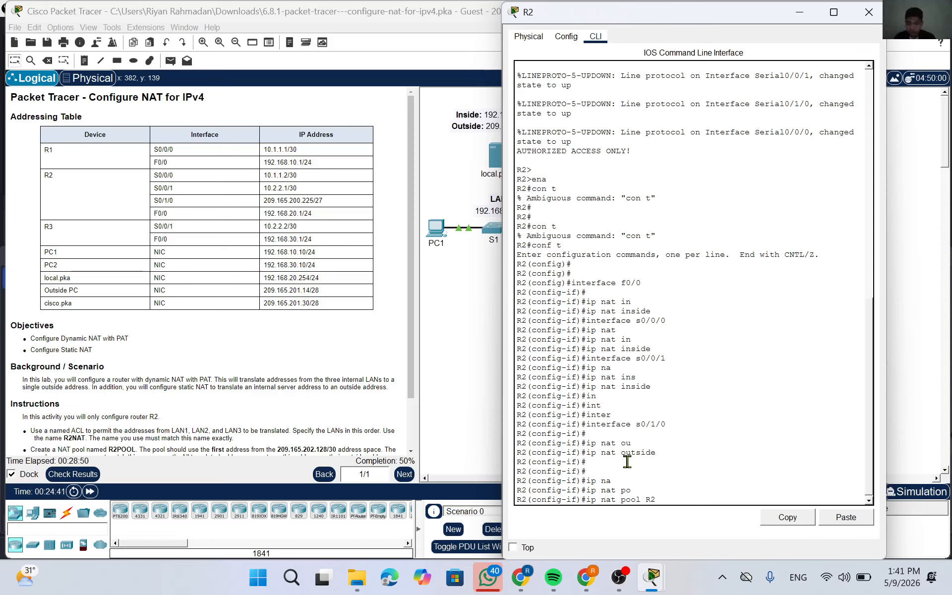
{"action": "type", "text": "POOL"}
Try to create the pool with 209.165.202.129 as both start and end address, then rerun the same command.
{"action": "type", "text": "209.26"}
{"action": "key", "text": "BackSpace"}
{"action": "type", "text": "165.202"}
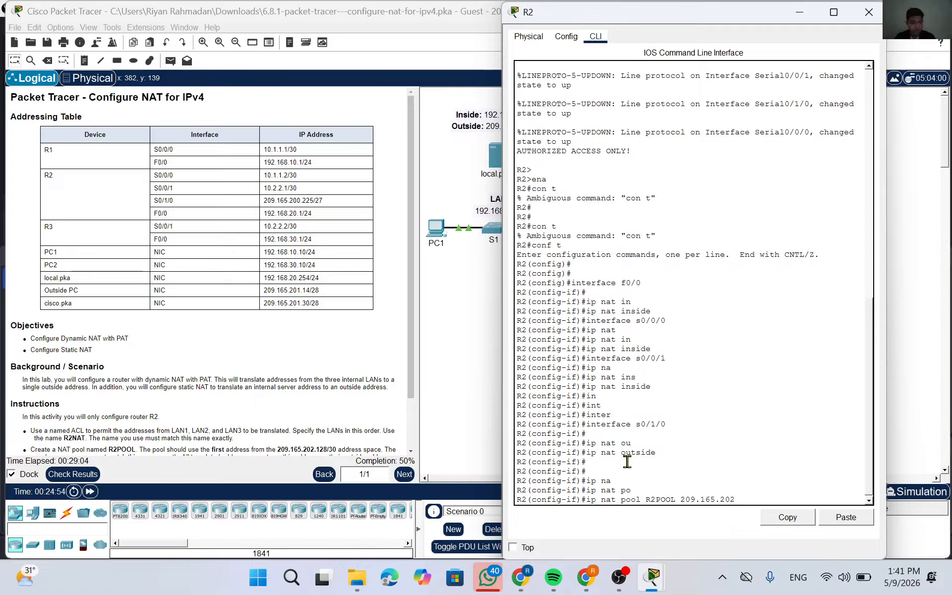
{"action": "type", "text": ".129"}
{"action": "type", "text": " 209"}
{"action": "type", "text": ".16"}
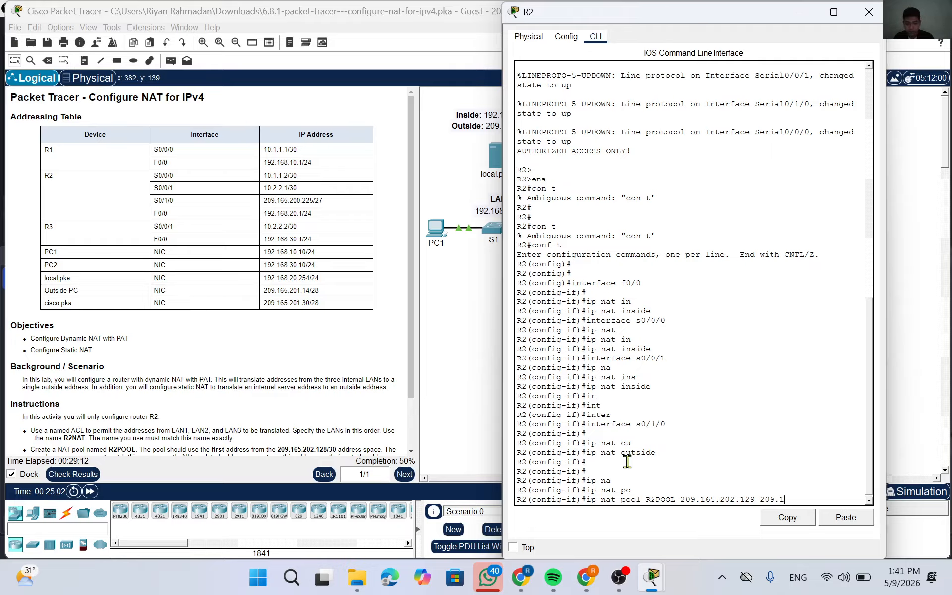
{"action": "type", "text": "5"}
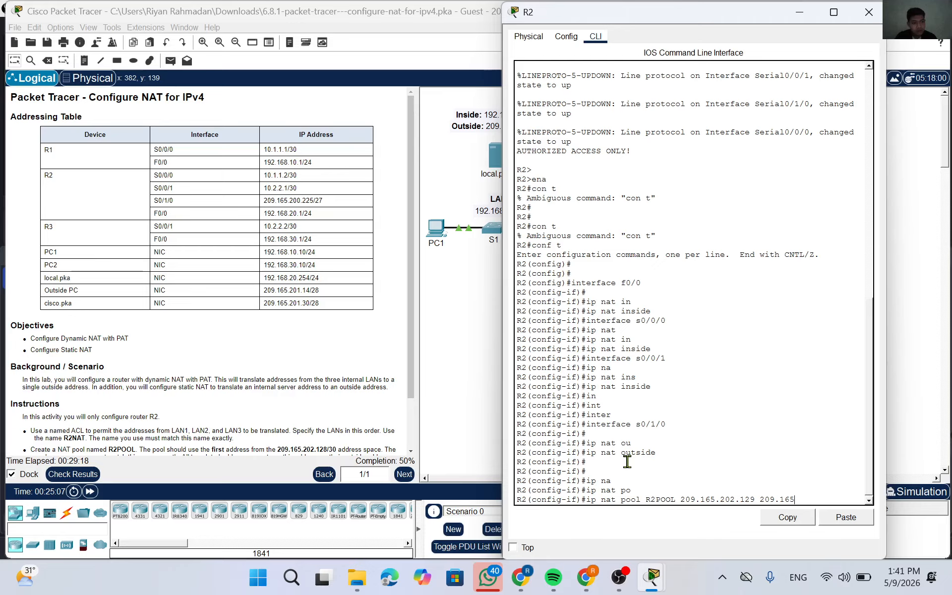
{"action": "type", "text": ".202"}
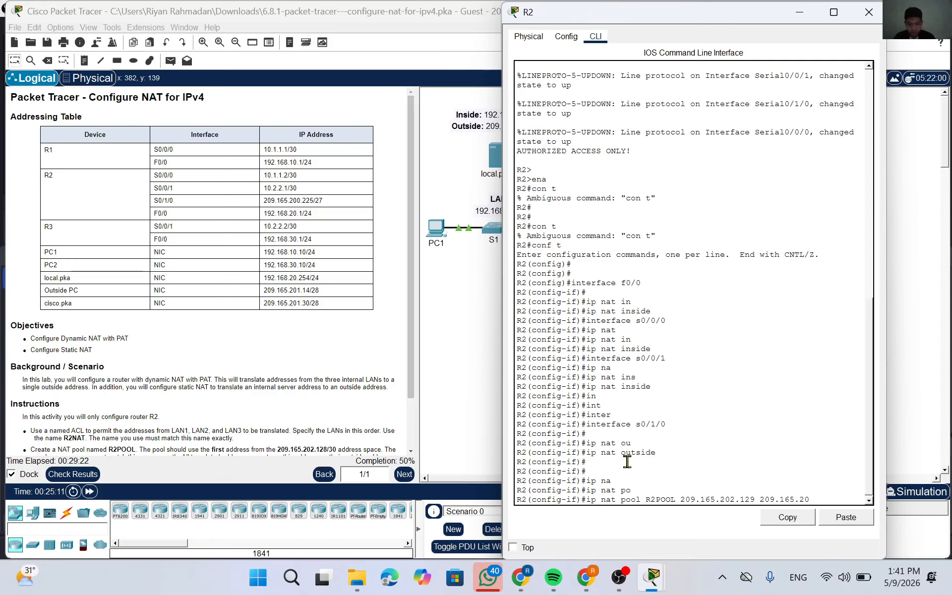
{"action": "type", "text": ".129"}
{"action": "key", "text": "Return"}
{"action": "key", "text": "Up"}
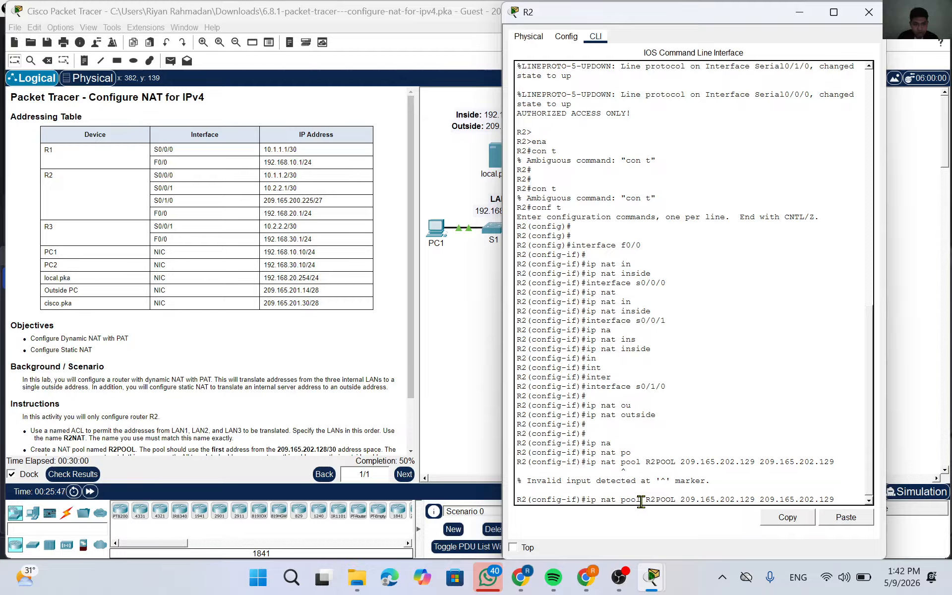
{"action": "key", "text": "Return"}
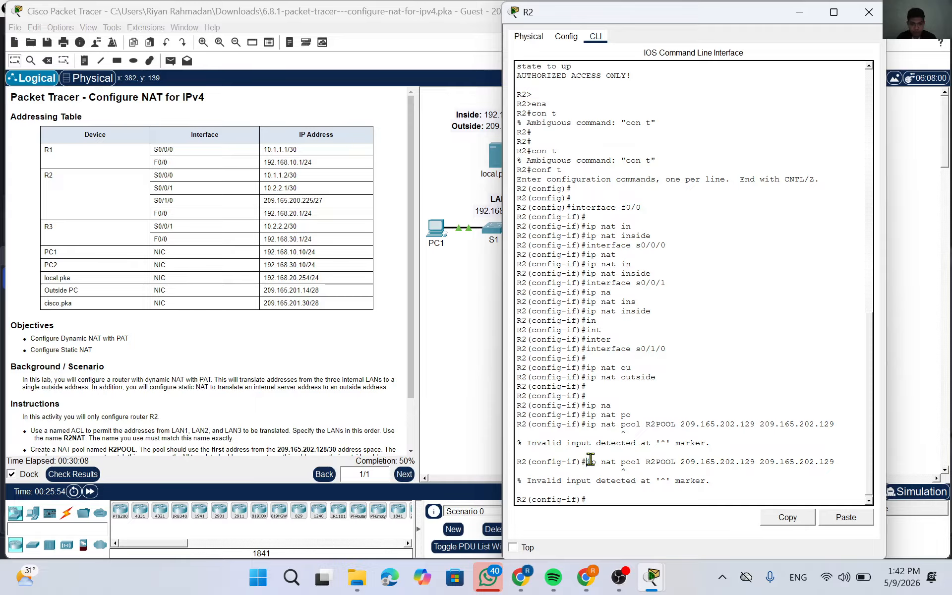
Copy the R2POOL command, exit interface configuration, and try running the copied command in global configuration mode.
{"action": "left_click_drag", "start_coordinate": [588, 461], "coordinate": [840, 467]}
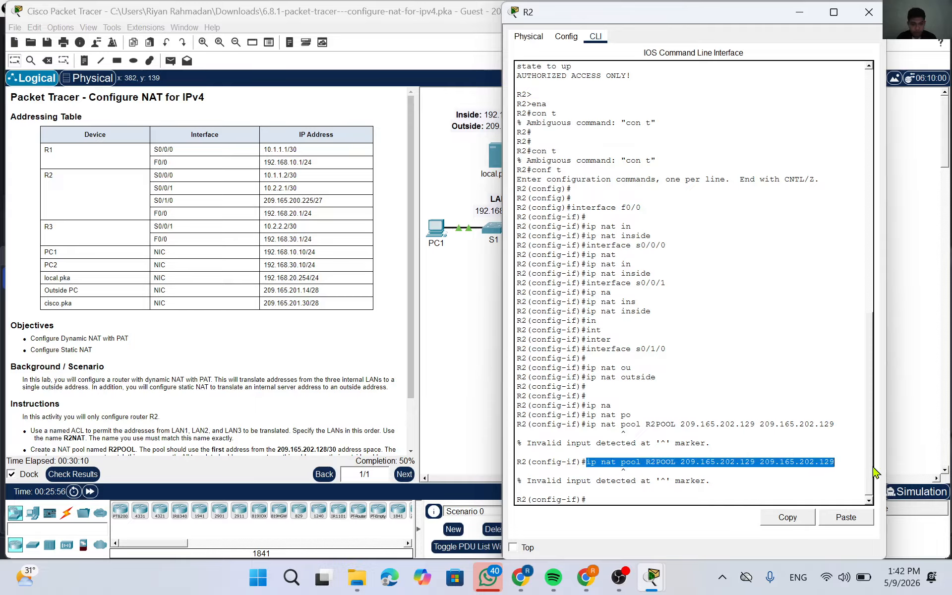
{"action": "right_click", "coordinate": [823, 478]}
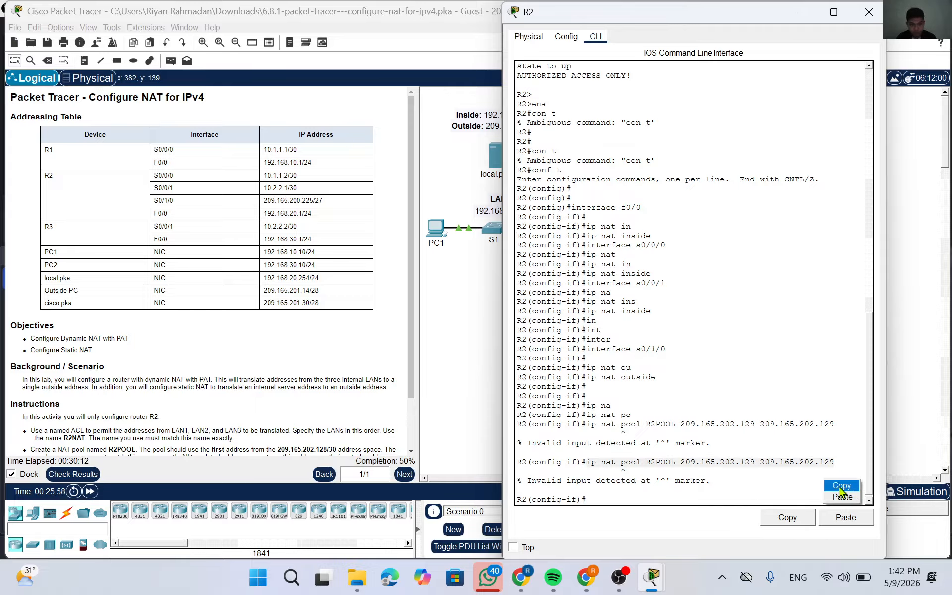
{"action": "left_click", "coordinate": [843, 486]}
{"action": "left_click", "coordinate": [669, 494]}
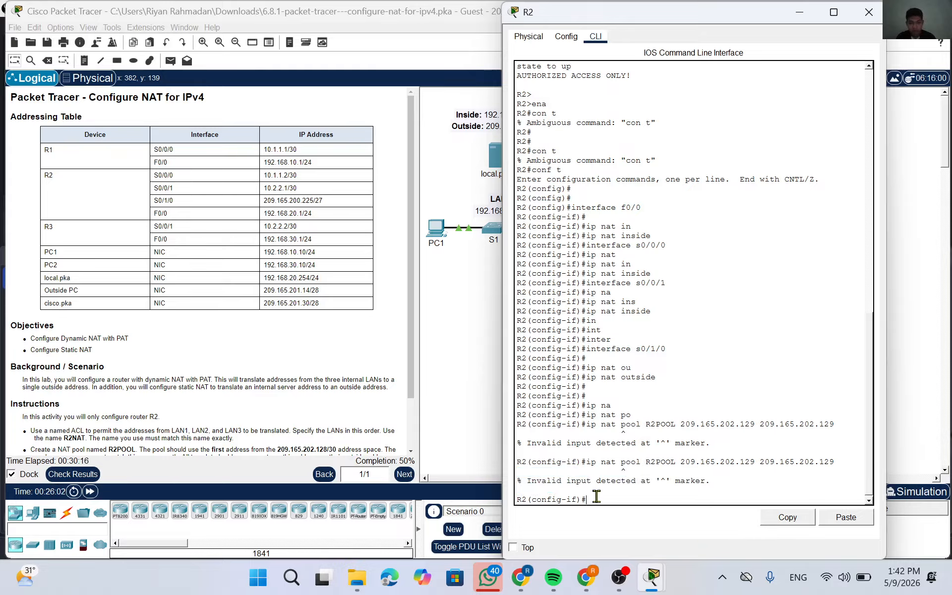
{"action": "type", "text": "EXIT"}
{"action": "key", "text": "Return"}
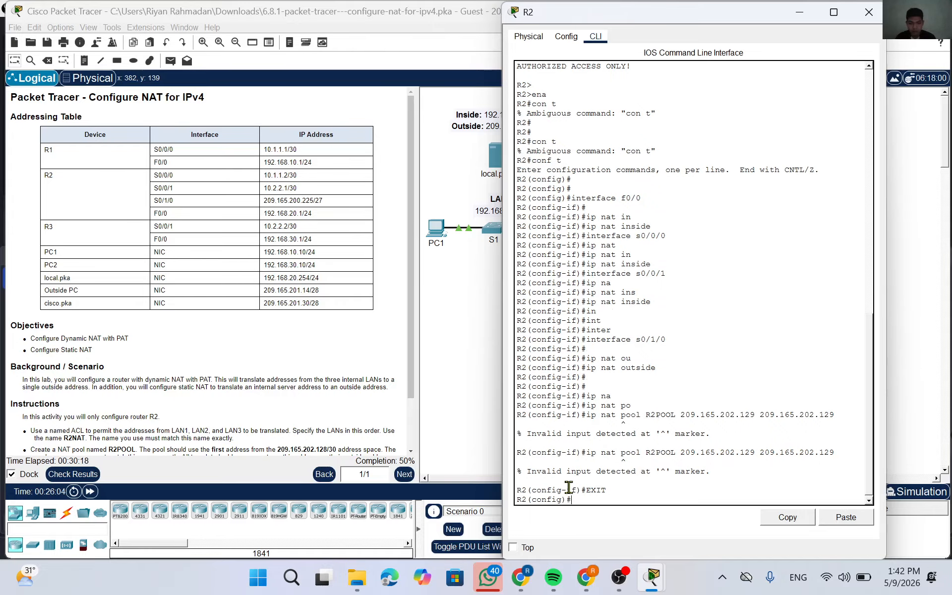
{"action": "left_click", "coordinate": [598, 497]}
{"action": "right_click", "coordinate": [599, 497]}
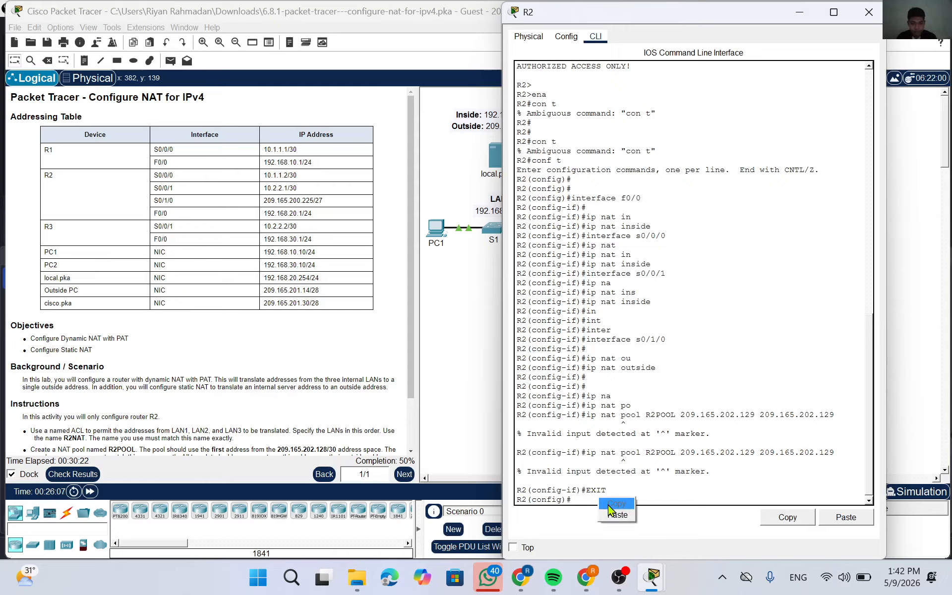
{"action": "left_click", "coordinate": [616, 517]}
{"action": "key", "text": "Return"}
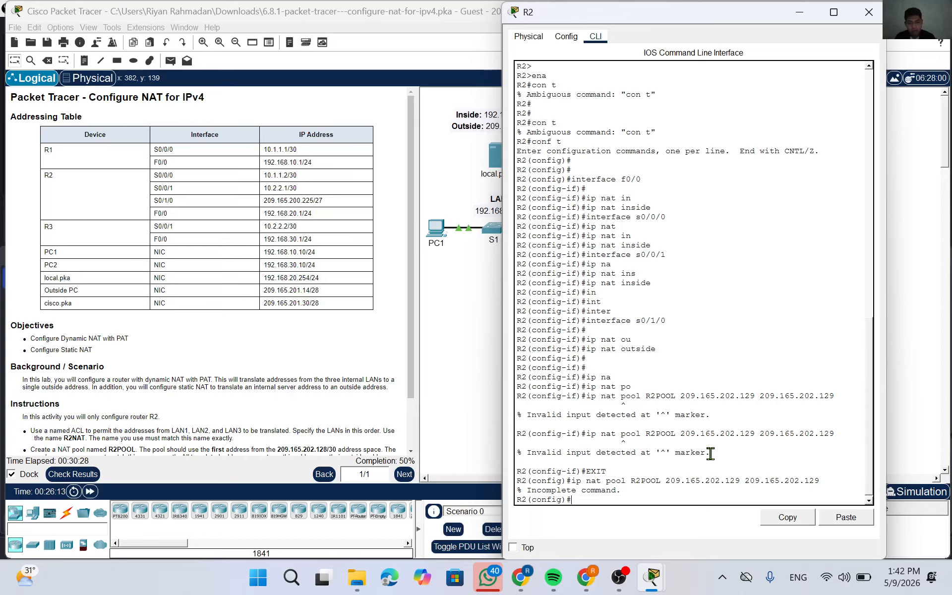
Re-enter the configuration of R2's interface s0/1/0 from the command history.
{"action": "key", "text": "Up"}
{"action": "key", "text": "Up"}
{"action": "key", "text": "Up"}
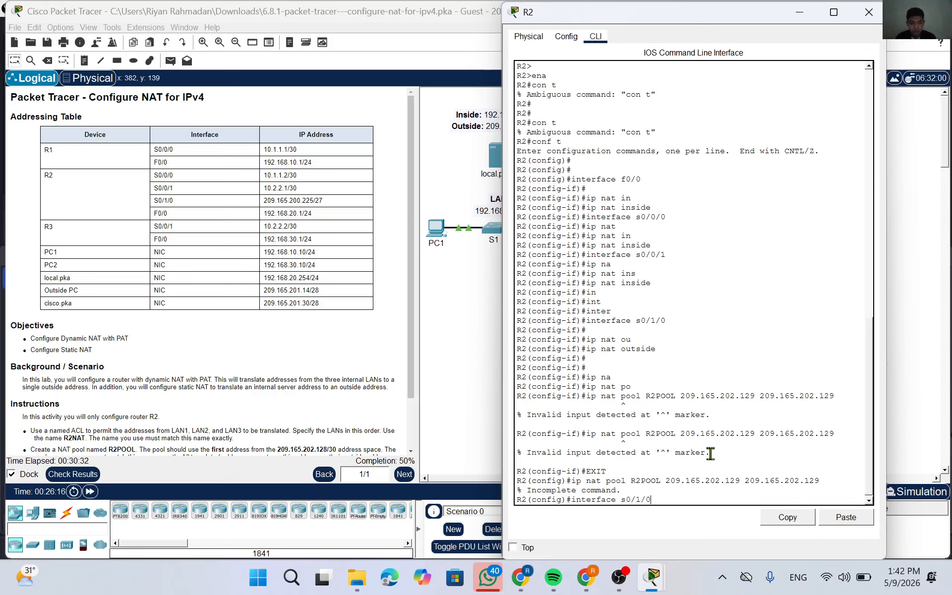
{"action": "key", "text": "Return"}
Recall the pool command and create R2POOL from 209.165.202.129 to 209.165.202.129 with netmask 255.255.255.252.
{"action": "key", "text": "Up"}
{"action": "key", "text": "Up"}
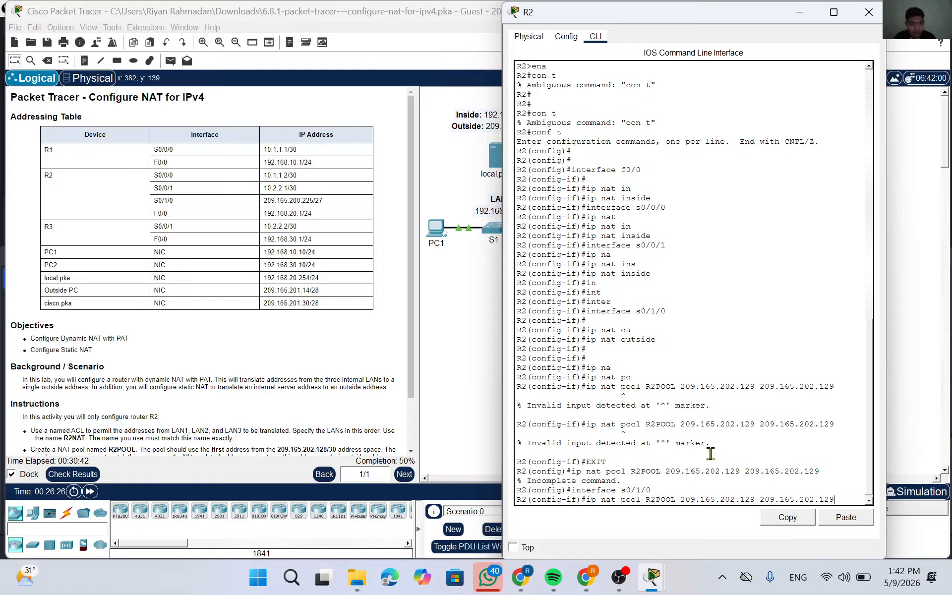
{"action": "key", "text": "Tab"}
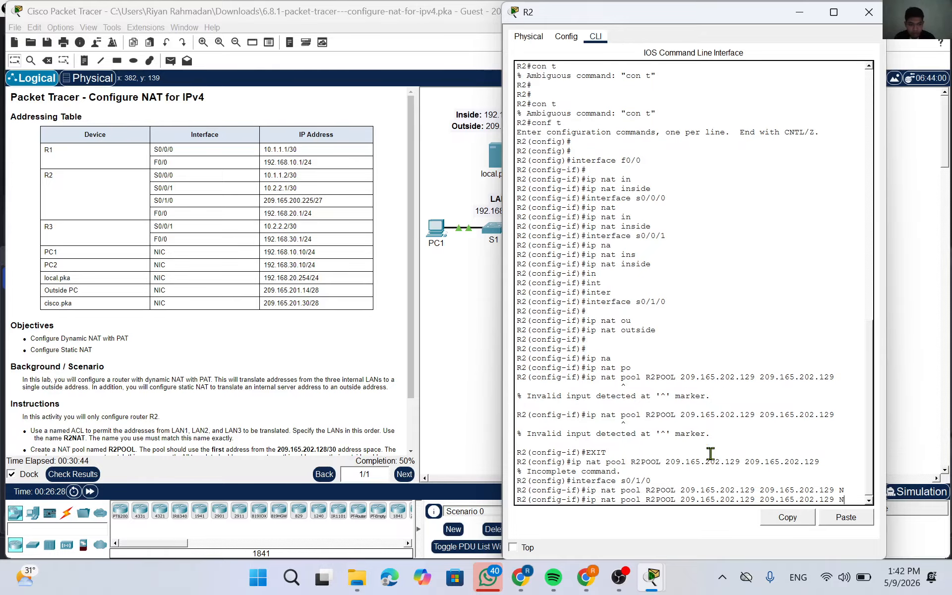
{"action": "key", "text": "BackSpace"}
{"action": "key", "text": "Caps_Lock"}
{"action": "type", "text": "n"}
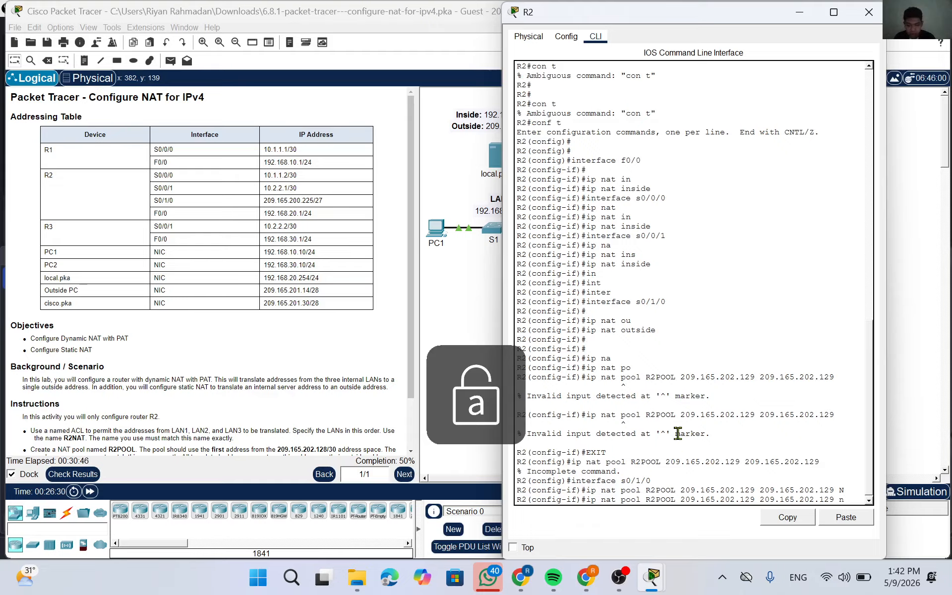
{"action": "type", "text": "et"}
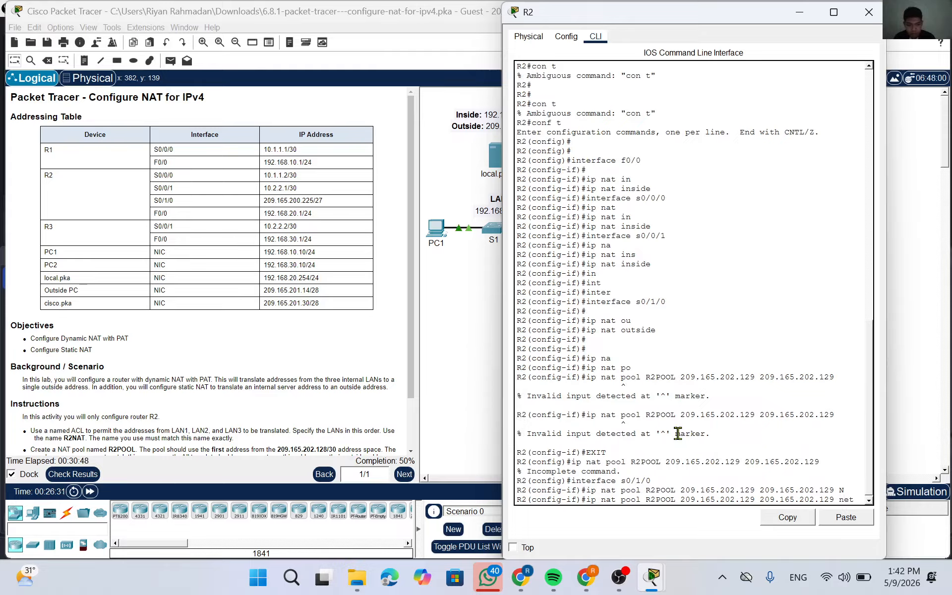
{"action": "type", "text": "mask"}
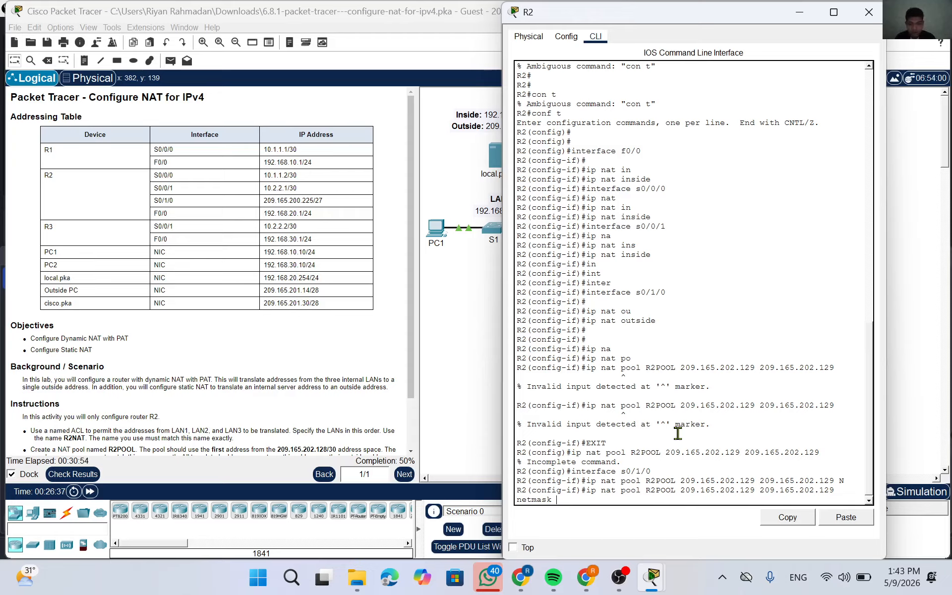
{"action": "type", "text": "255.2"}
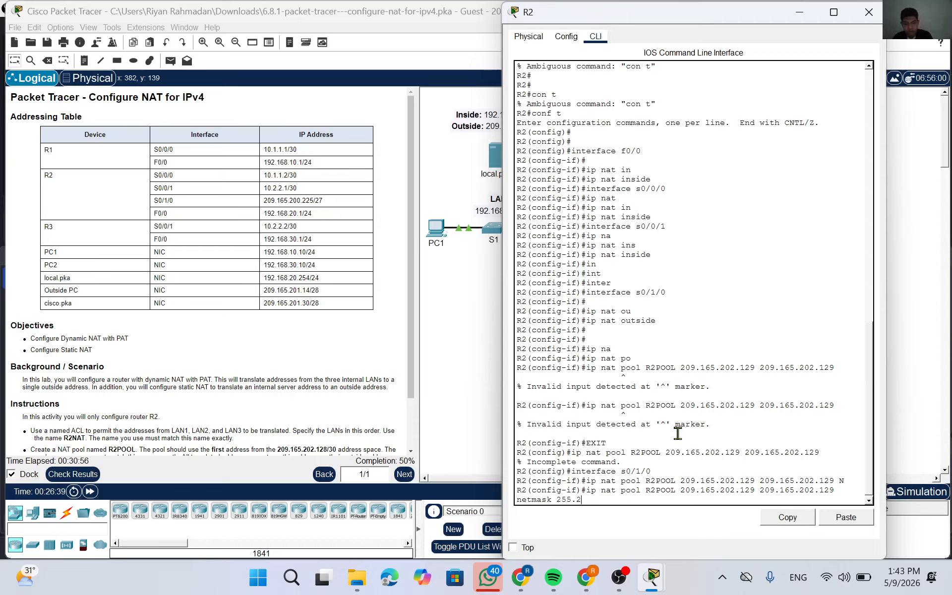
{"action": "type", "text": "55.2"}
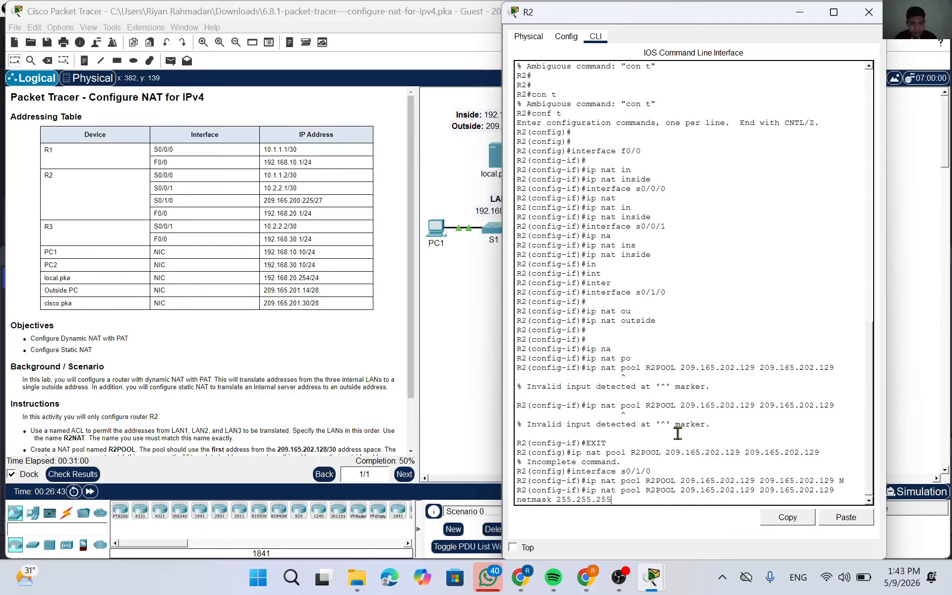
{"action": "type", "text": "52"}
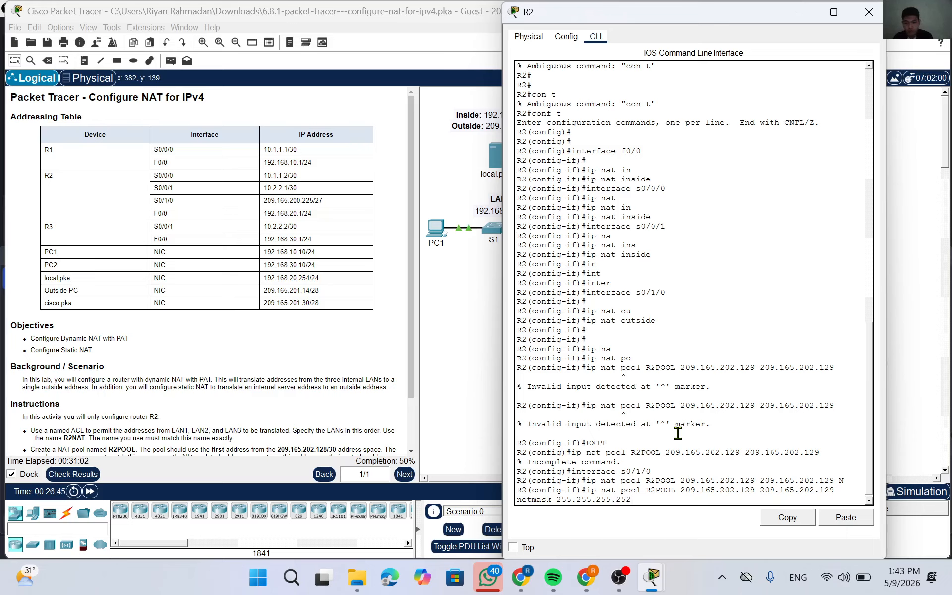
{"action": "key", "text": "Return"}
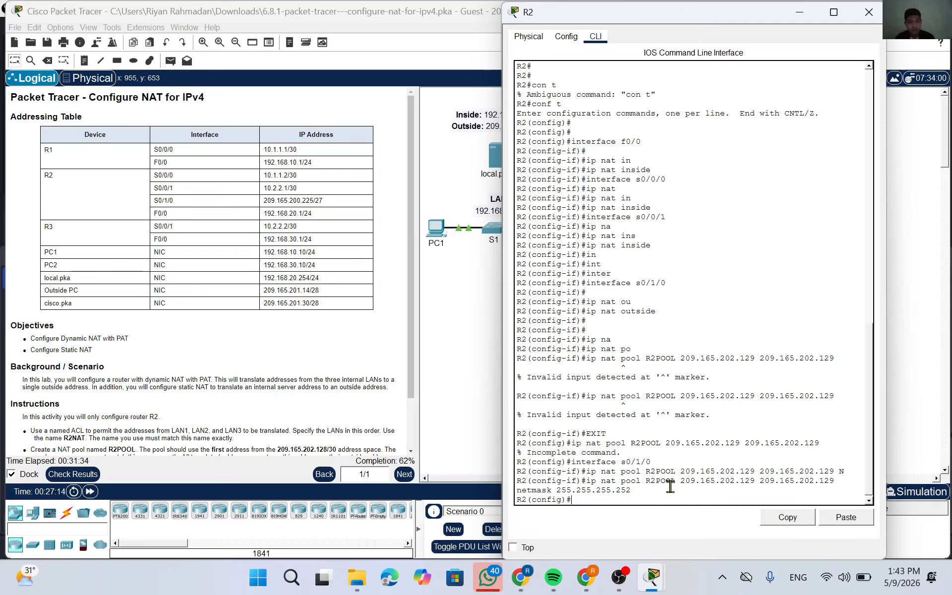
Begin an inside source NAT rule in R2's global configuration that matches the access list R2NAT.
{"action": "type", "text": "p na"}
{"action": "key", "text": "Tab"}
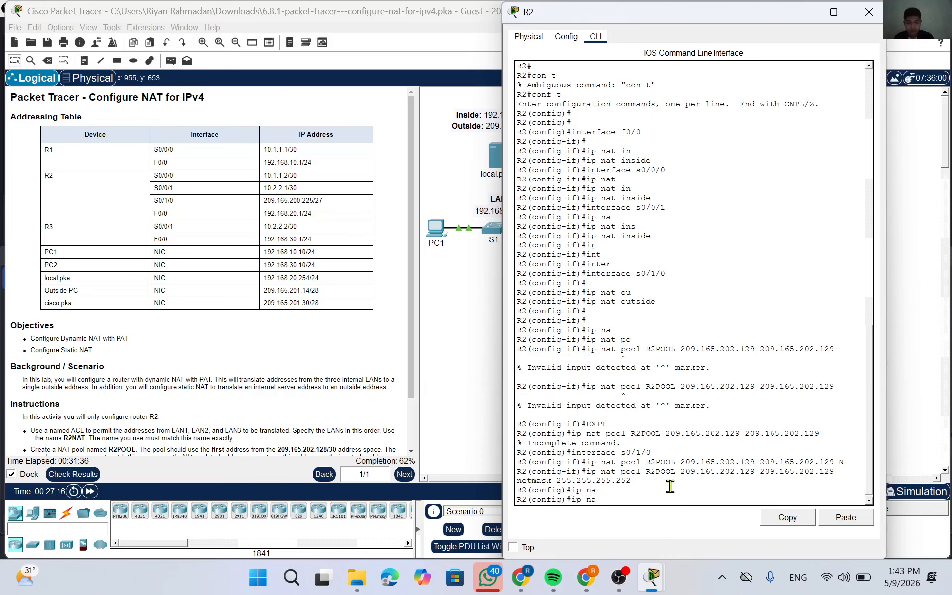
{"action": "key", "text": "Tab"}
{"action": "type", "text": "t "}
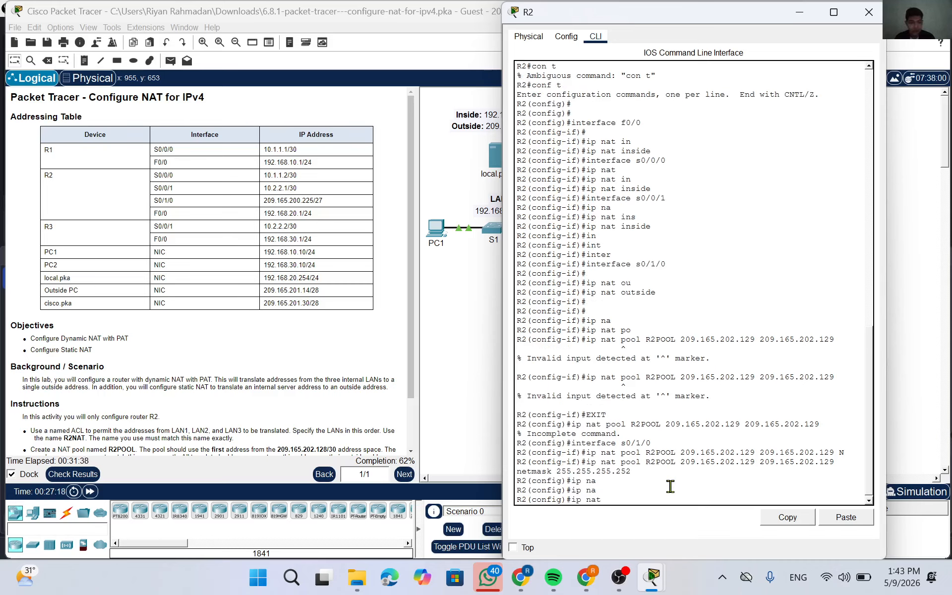
{"action": "type", "text": "insi"}
{"action": "key", "text": "Tab"}
{"action": "type", "text": "sou"}
{"action": "key", "text": "Tab"}
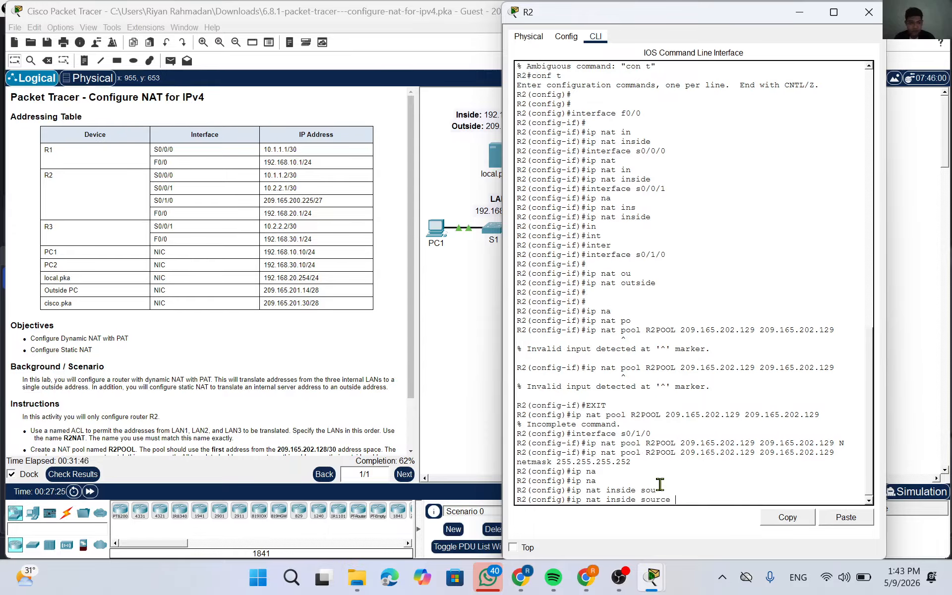
{"action": "type", "text": "l"}
{"action": "key", "text": "Tab"}
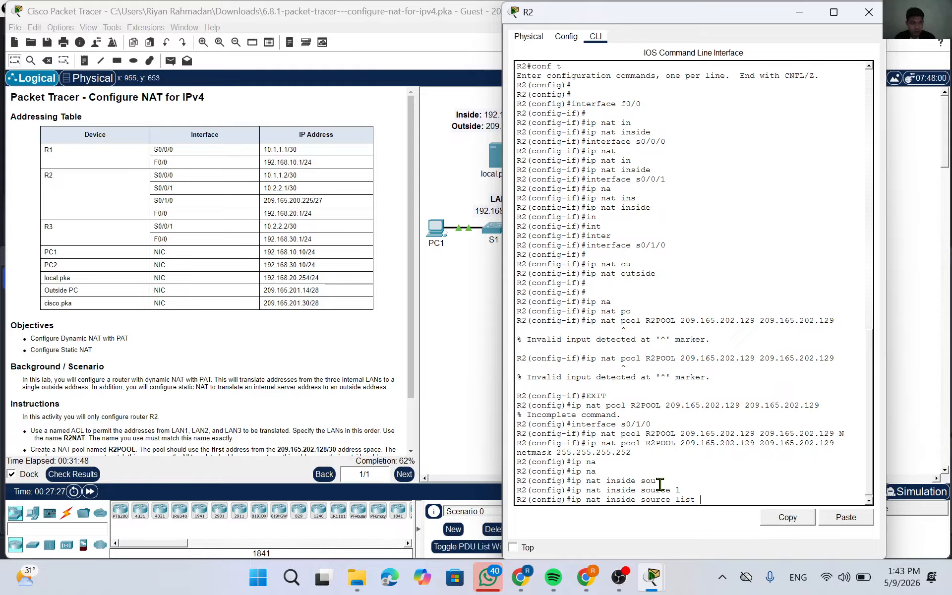
{"action": "key", "text": "Caps_Lock"}
{"action": "type", "text": "R2"}
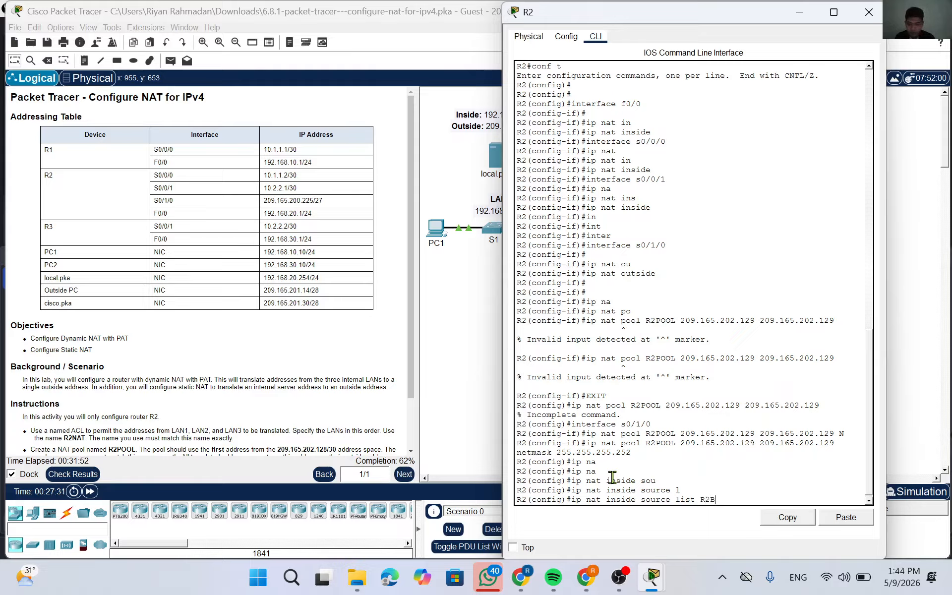
{"action": "type", "text": "BNAT"}
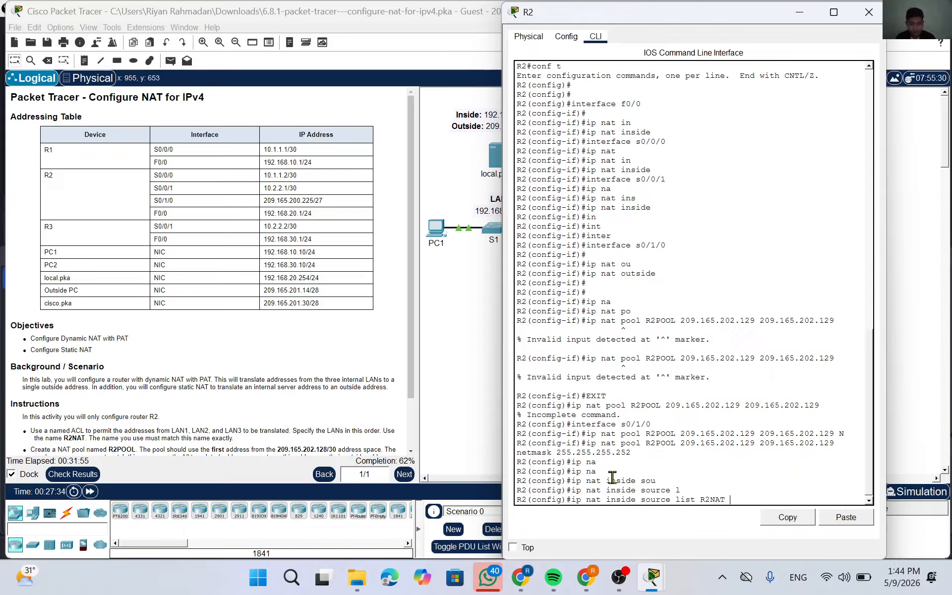
Complete the R2NAT source rule with pool R2POOL and the overload option to enable PAT.
{"action": "key", "text": "Caps_Lock"}
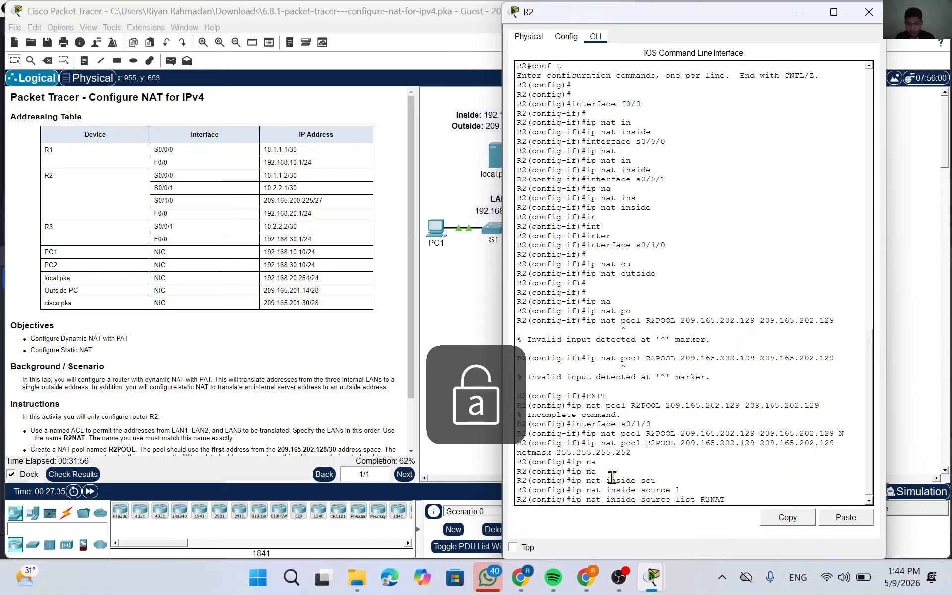
{"action": "type", "text": "pool"}
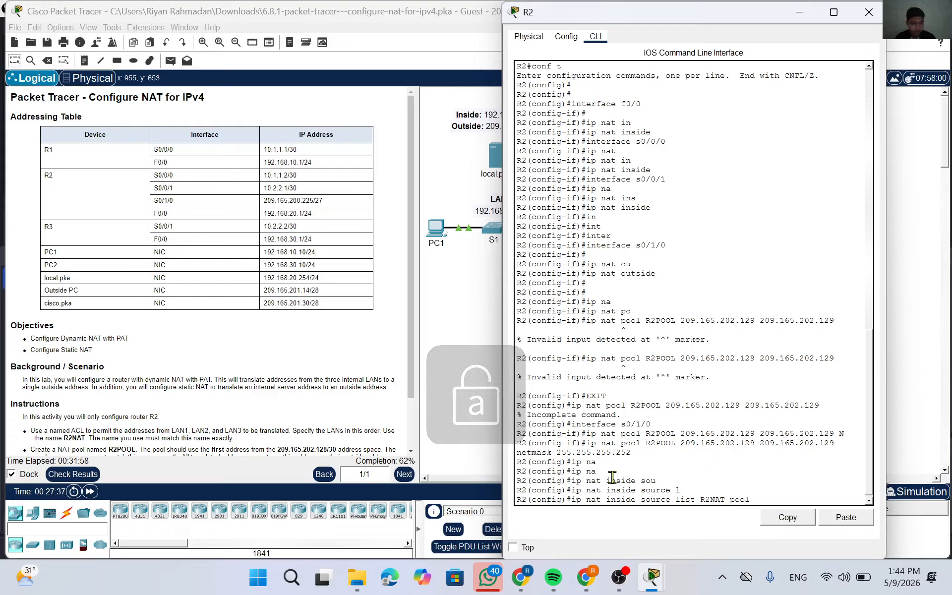
{"action": "key", "text": "Caps_Lock"}
{"action": "type", "text": "R2"}
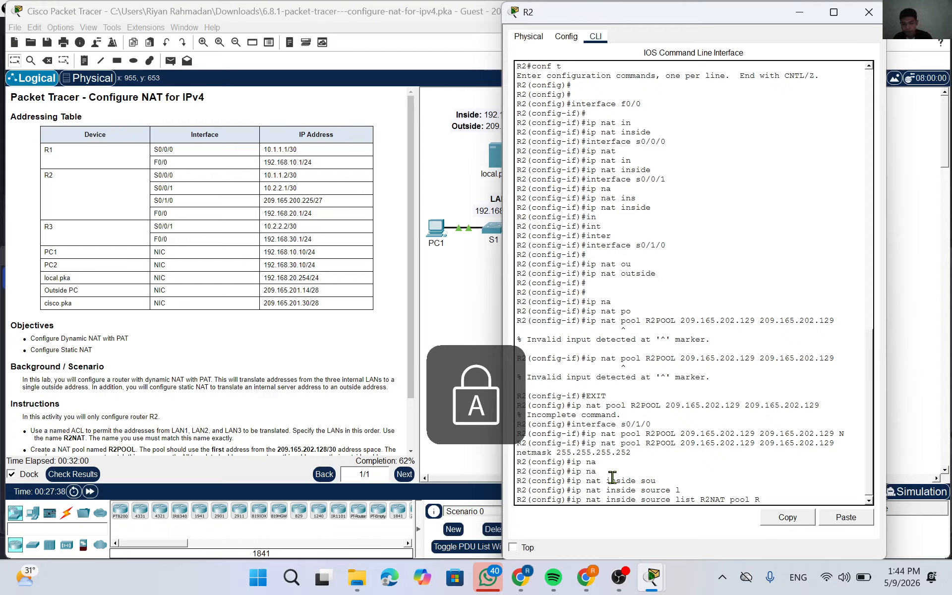
{"action": "type", "text": "POOL"}
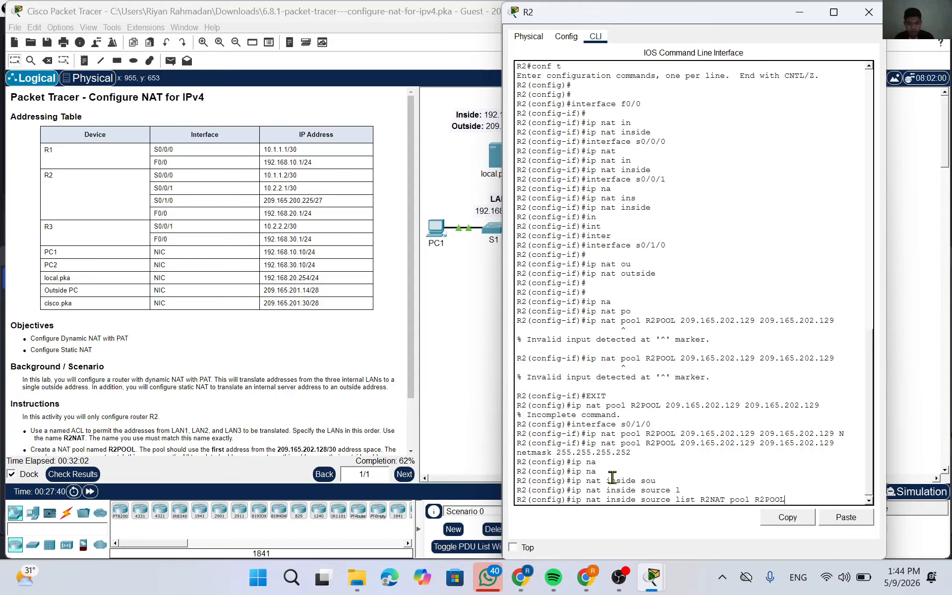
{"action": "key", "text": "Caps_Lock"}
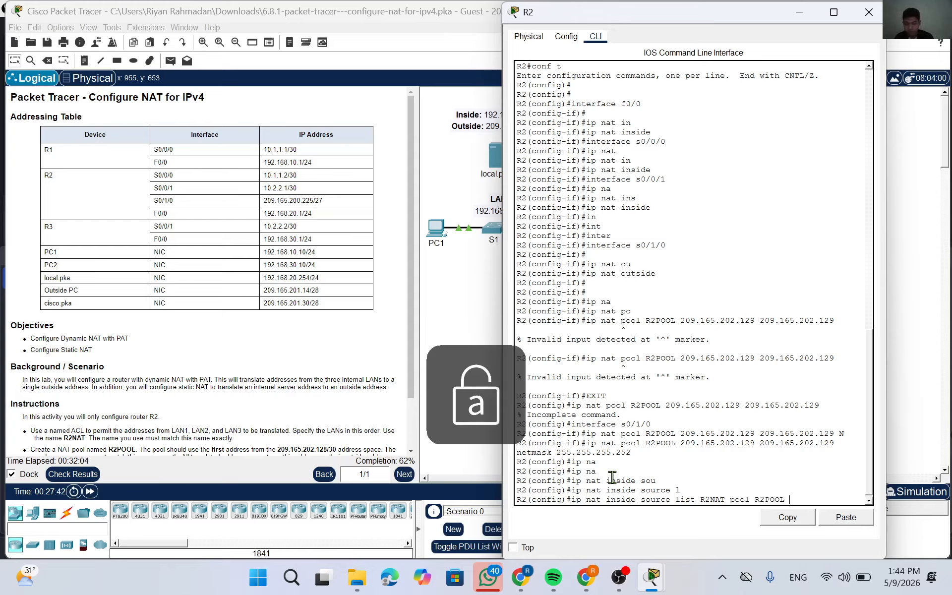
{"action": "type", "text": "o"}
{"action": "key", "text": "Tab"}
{"action": "key", "text": "Return"}
{"action": "key", "text": "Return"}
{"action": "key", "text": "Return"}
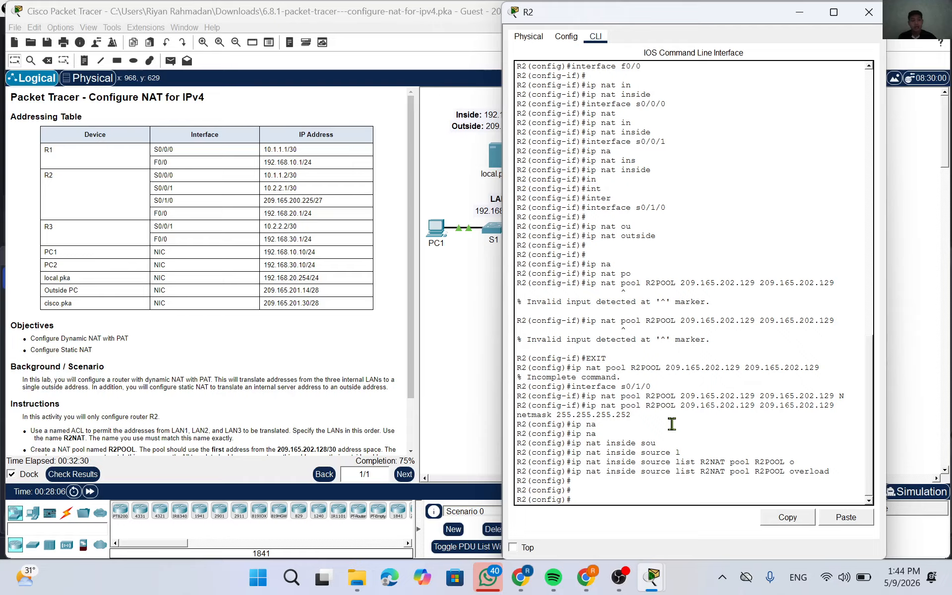
Add a static inside source NAT mapping from 192.168.20.254 to 209.165.202.130 on R2.
{"action": "type", "text": "p"}
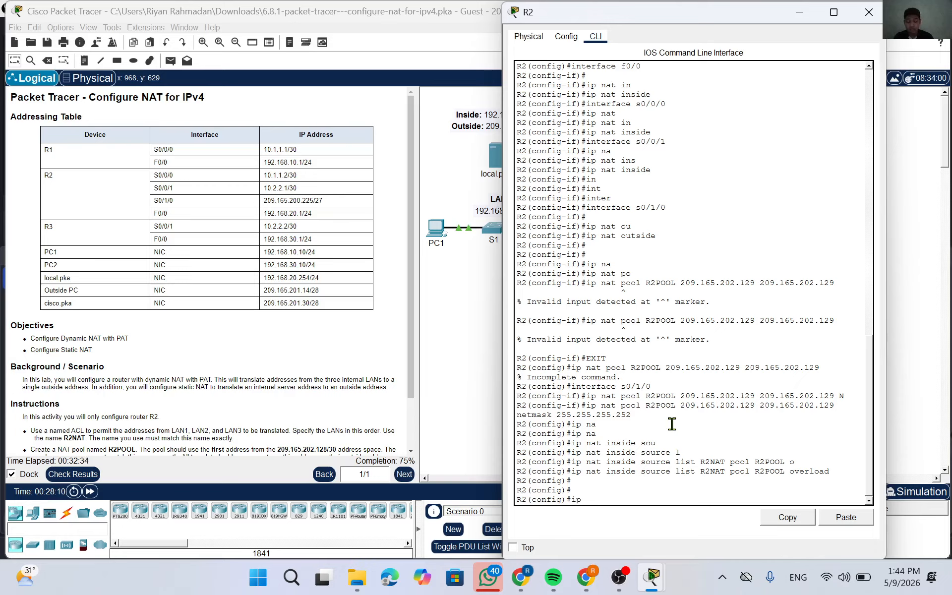
{"action": "type", "text": " nat inside sousou"}
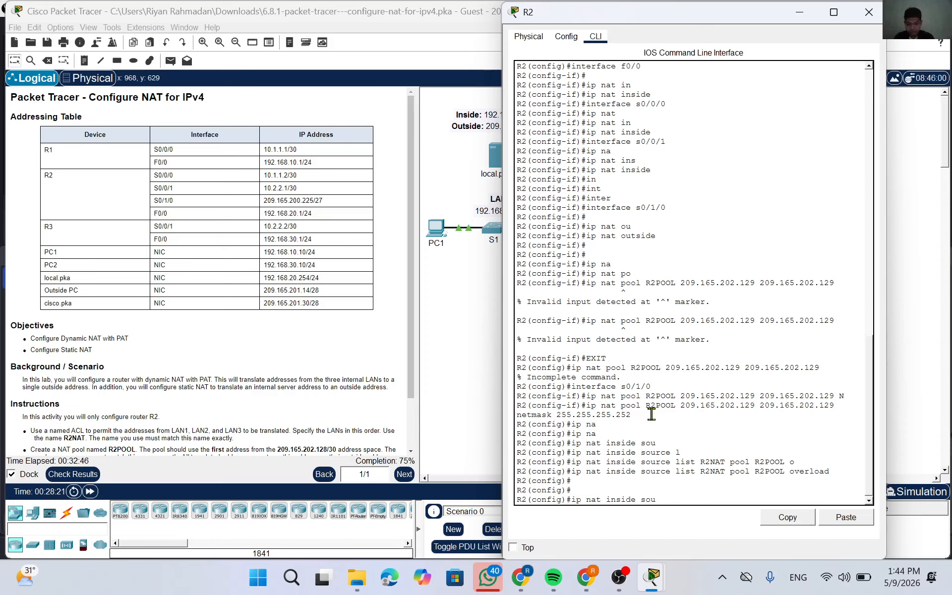
{"action": "type", "text": "rce sta"}
{"action": "key", "text": "Tab"}
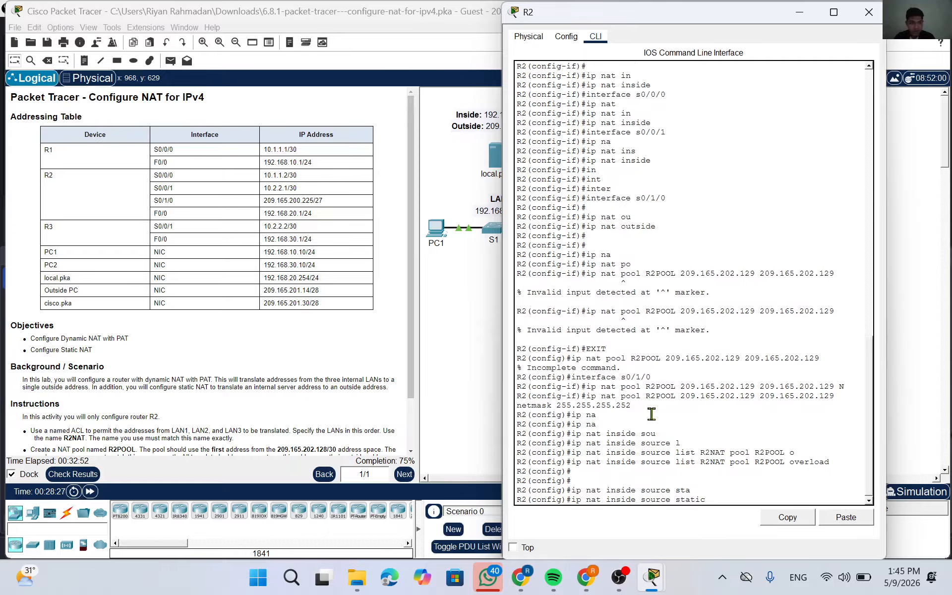
{"action": "type", "text": "192.168"}
{"action": "type", "text": "9.1"}
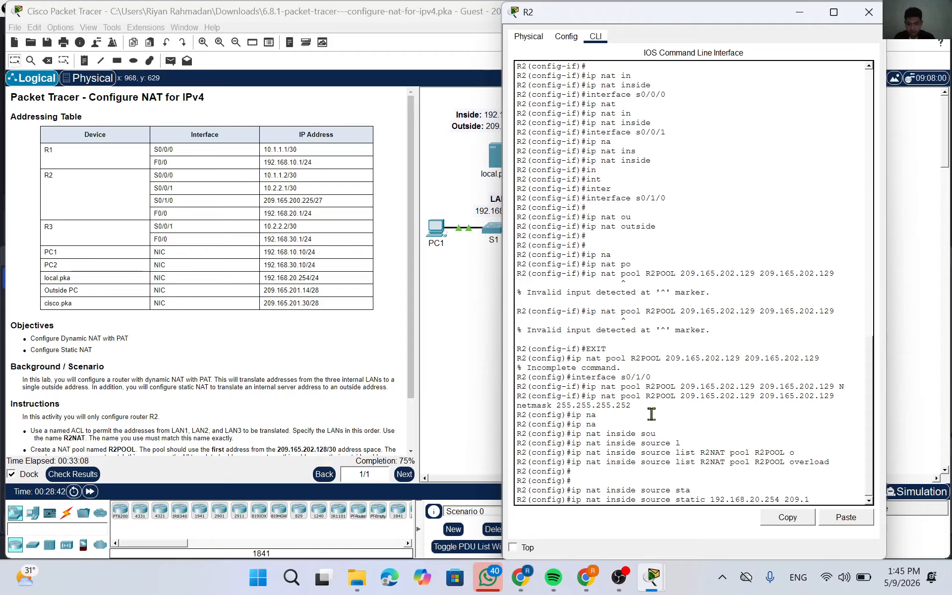
{"action": "type", "text": "5665.202.130"}
{"action": "key", "text": "Return"}
{"action": "key", "text": "Return"}
{"action": "key", "text": "Return"}
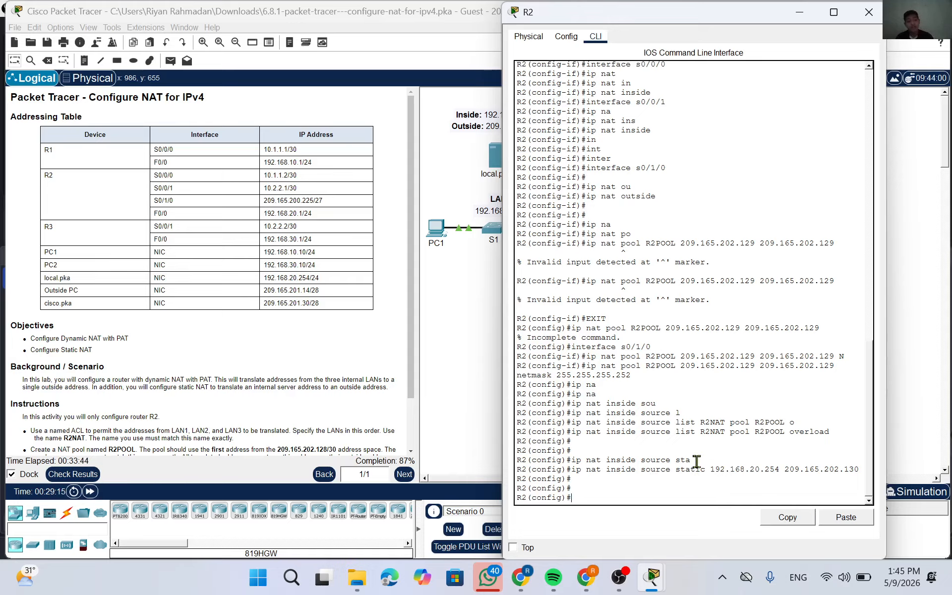
Create the standard named access list R2NAT on R2 and enter its configuration.
{"action": "type", "text": "p acc"}
{"action": "key", "text": "Tab"}
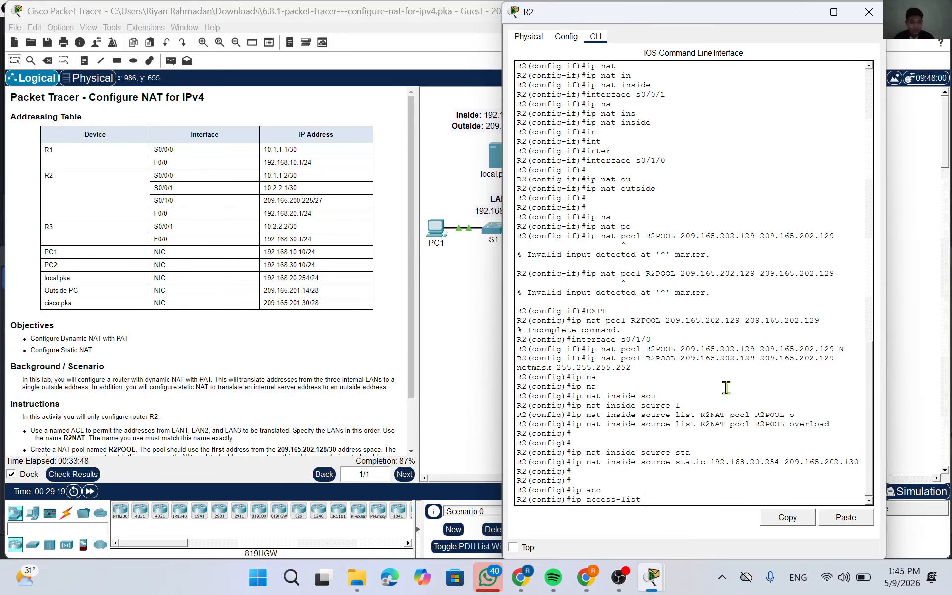
{"action": "type", "text": "st"}
{"action": "key", "text": "Tab"}
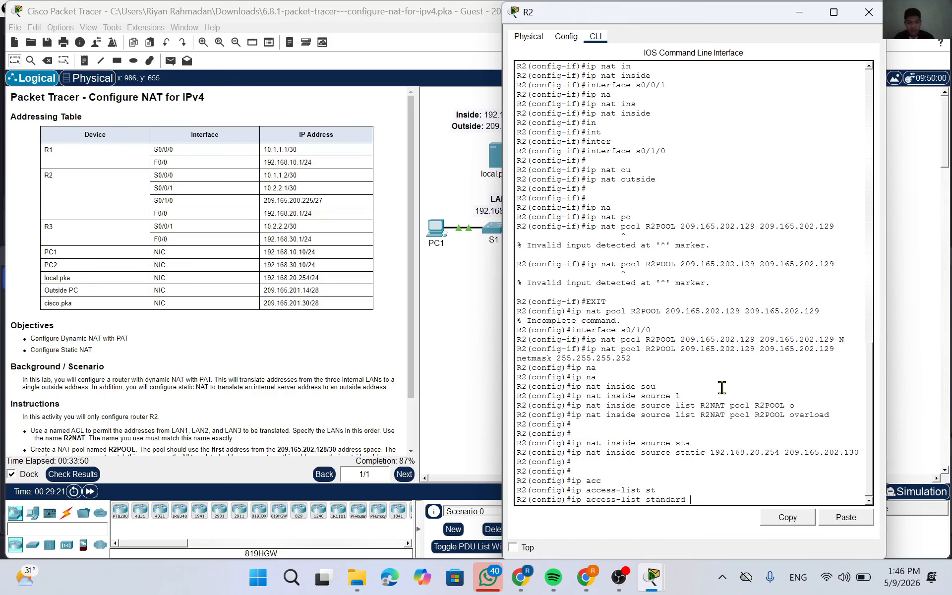
{"action": "key", "text": "Caps_Lock"}
{"action": "type", "text": "R2NAT"}
{"action": "key", "text": "Return"}
{"action": "key", "text": "Return"}
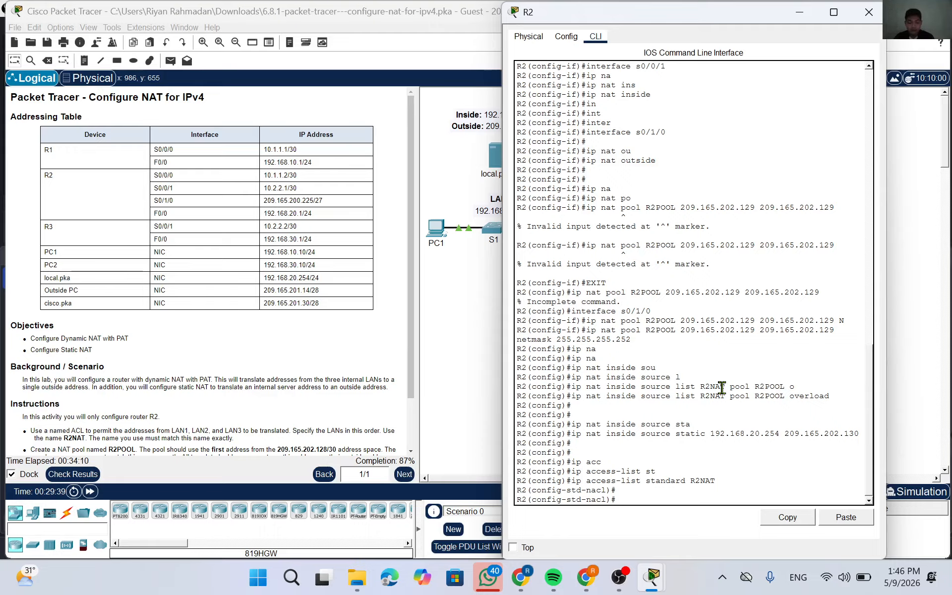
Permit the LAN 1 network 192.168.10.0 with wildcard 0.0.0.255 in access list R2NAT.
{"action": "type", "text": "PERM"}
{"action": "key", "text": "Tab"}
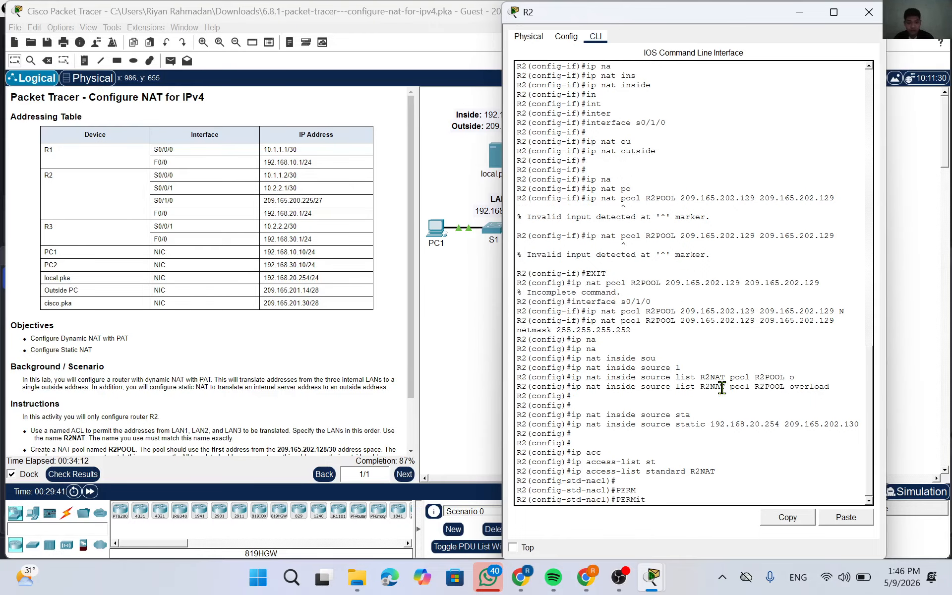
{"action": "key", "text": "Caps_Lock"}
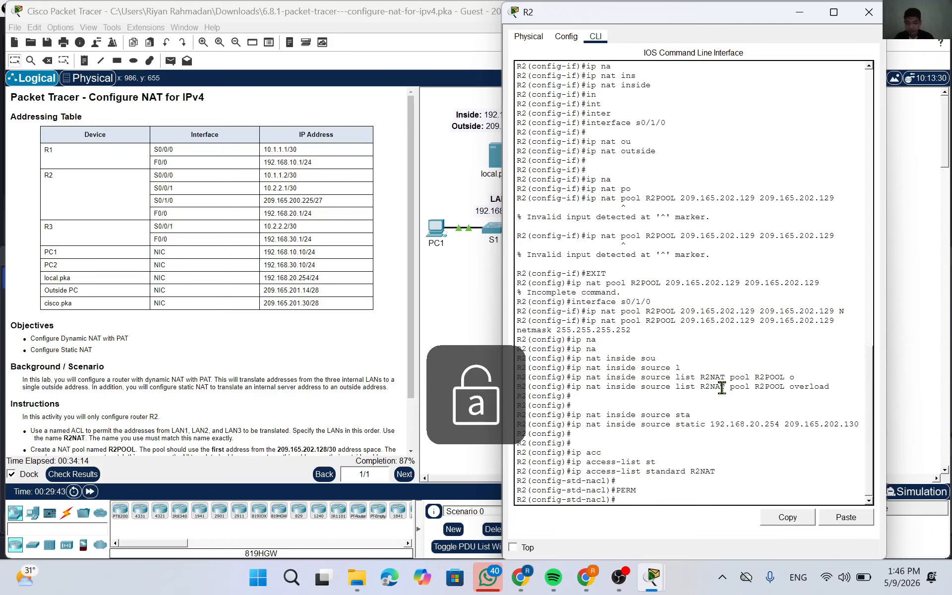
{"action": "type", "text": "perm"}
{"action": "key", "text": "Tab"}
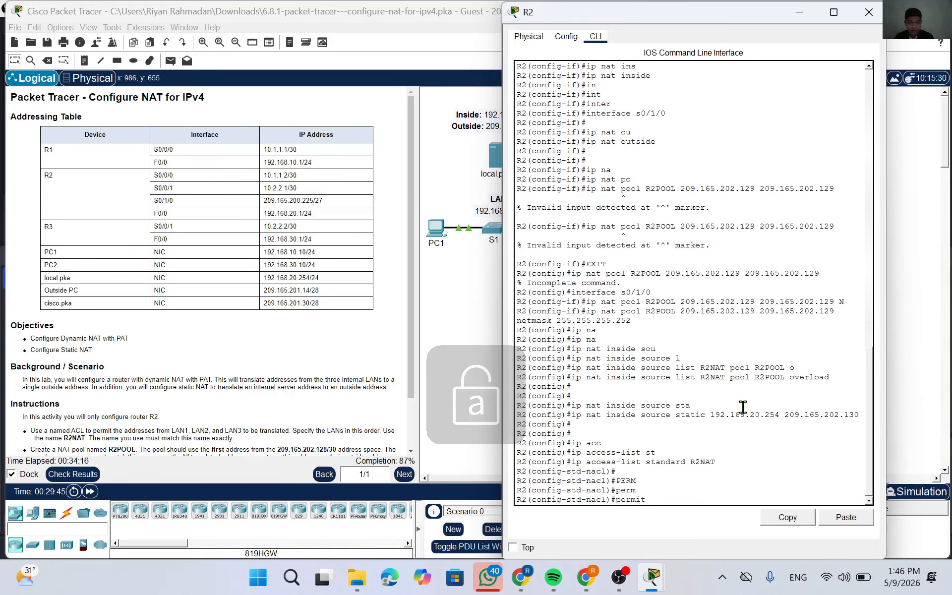
{"action": "type", "text": "192."}
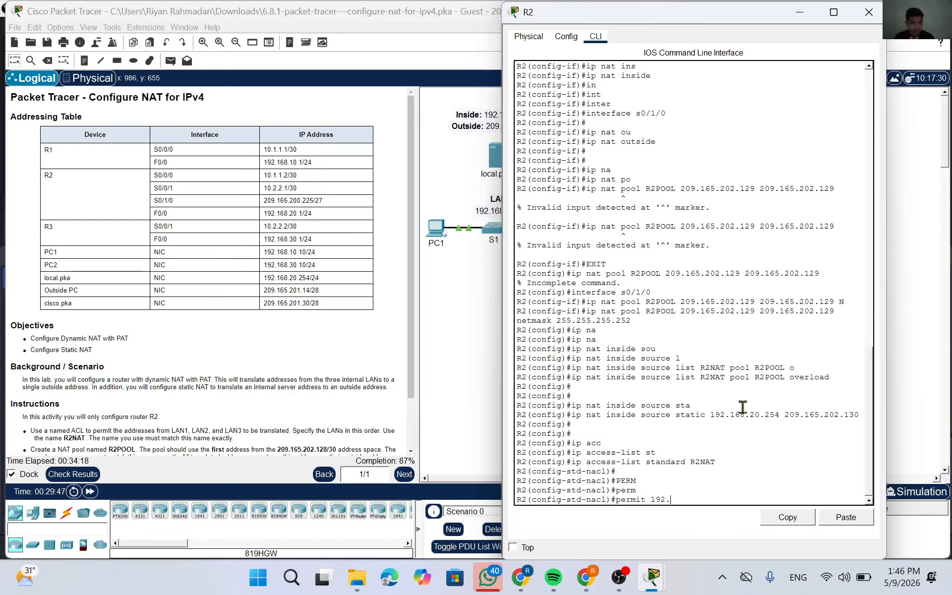
{"action": "type", "text": "168.10.0."}
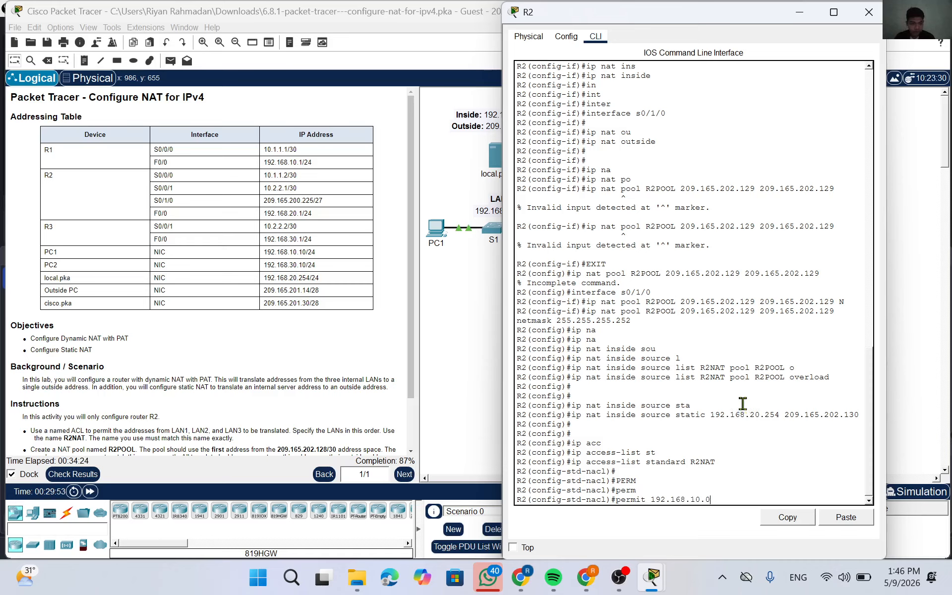
{"action": "key", "text": "BackSpace"}
{"action": "key", "text": "BackSpace"}
{"action": "type", "text": "0 0.0.0.255"}
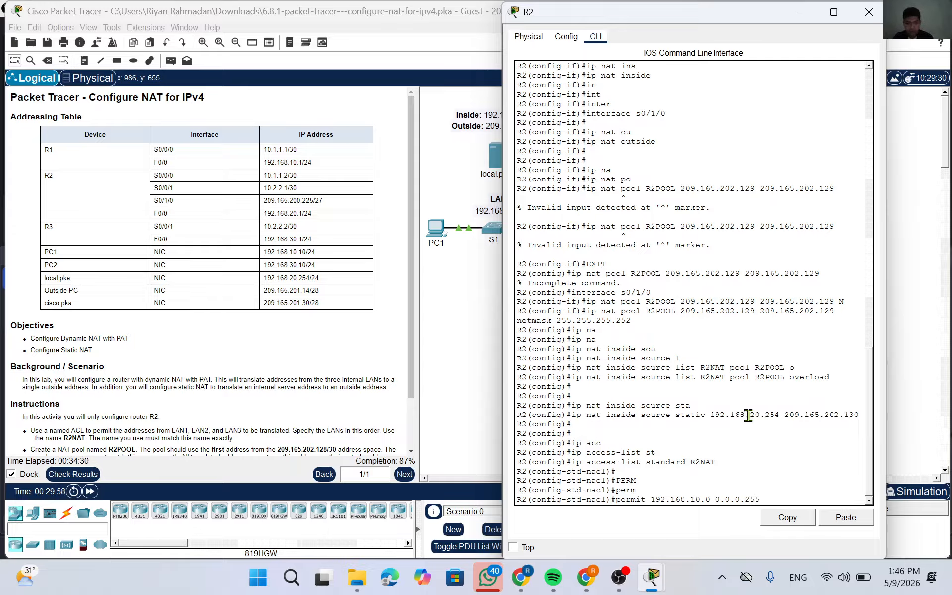
{"action": "key", "text": "Return"}
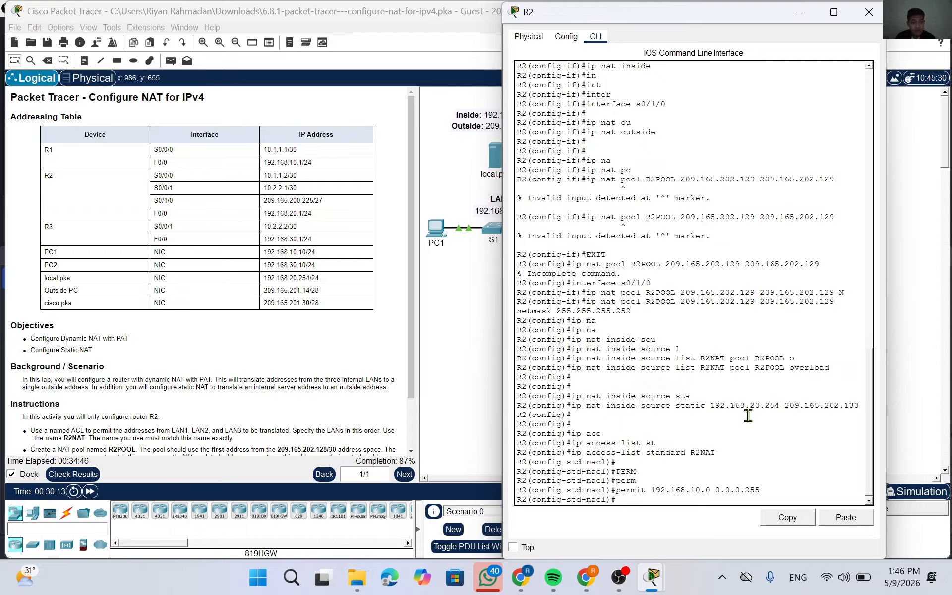
Permit the LAN 2 network 192.168.20.0 with wildcard 0.0.0.255 in access list R2NAT.
{"action": "type", "text": "perm"}
{"action": "key", "text": "Tab"}
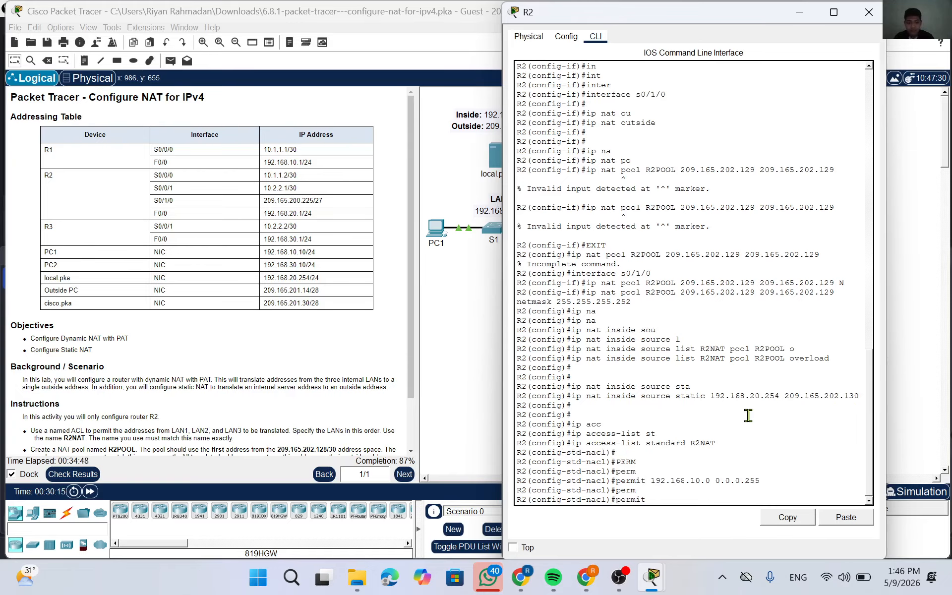
{"action": "type", "text": "192.168.20.0 0.0.0.255"}
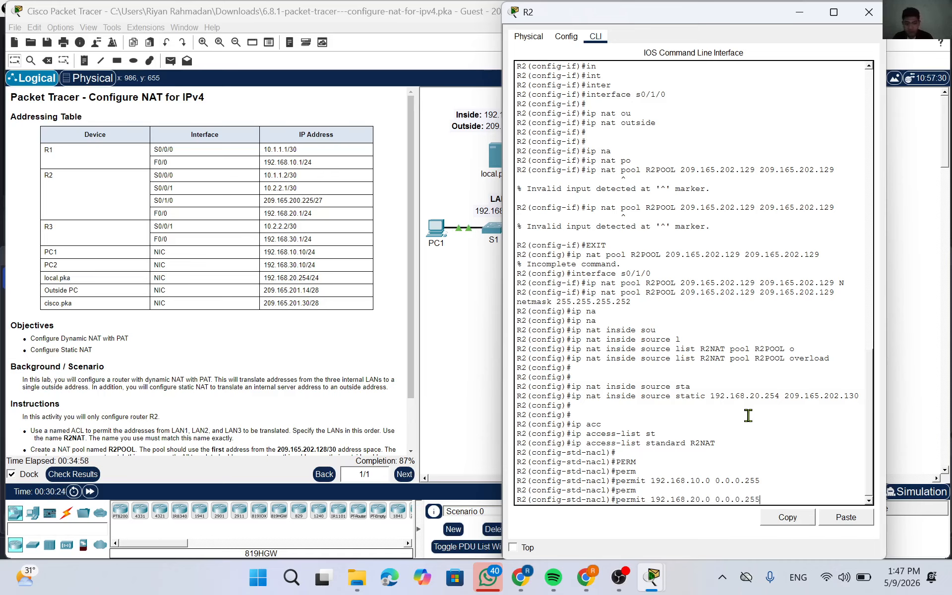
{"action": "key", "text": "Return"}
{"action": "key", "text": "Return"}
{"action": "key", "text": "Return"}
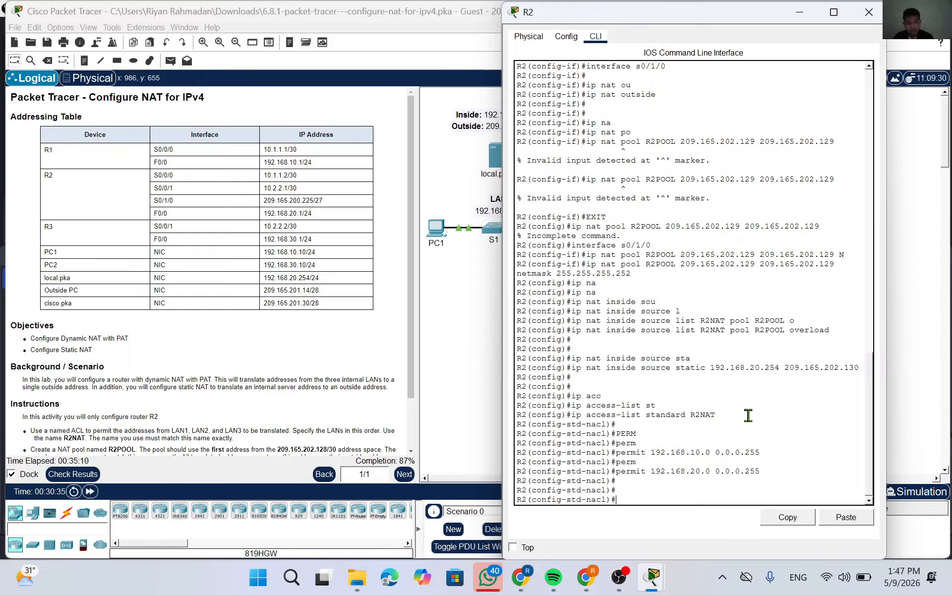
Permit the LAN 3 network 192.168.30.0 with wildcard 0.0.0.255 in access list R2NAT.
{"action": "type", "text": "perm"}
{"action": "key", "text": "Tab"}
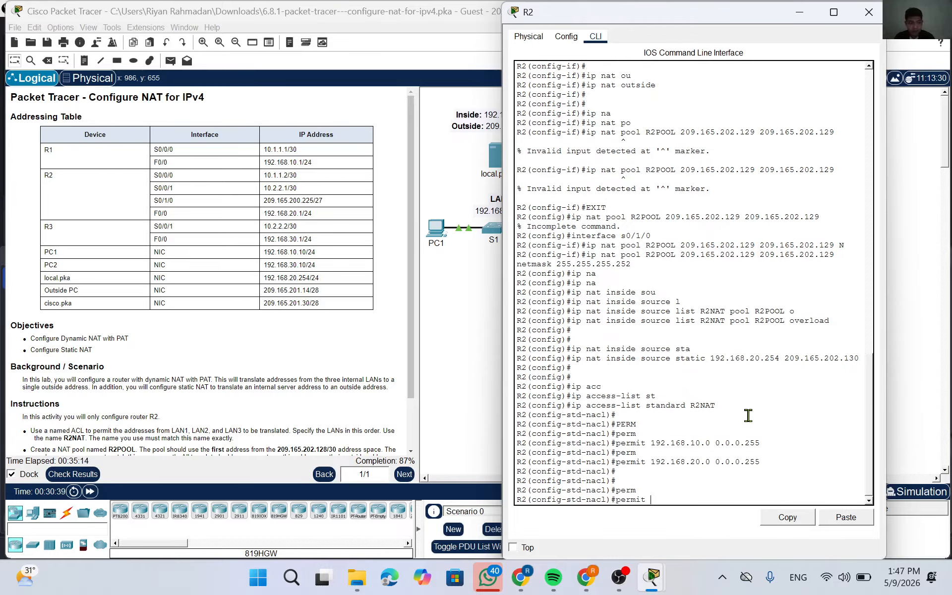
{"action": "type", "text": "192.168.30.0"}
{"action": "type", "text": ".0"}
{"action": "key", "text": "BackSpace"}
{"action": "type", "text": ".0.255"}
{"action": "key", "text": "Return"}
{"action": "key", "text": "Return"}
{"action": "key", "text": "Return"}
{"action": "key", "text": "Return"}
{"action": "key", "text": "Return"}
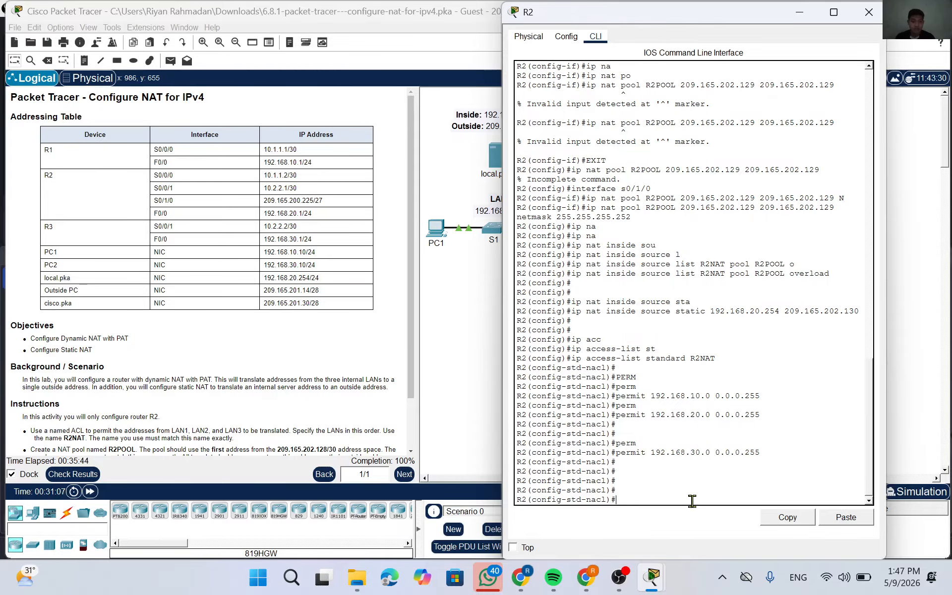
End R2's configuration session to return to privileged mode, and minimize the router window.
{"action": "scroll", "coordinate": [687, 454], "scroll_direction": "down", "scroll_amount": 1}
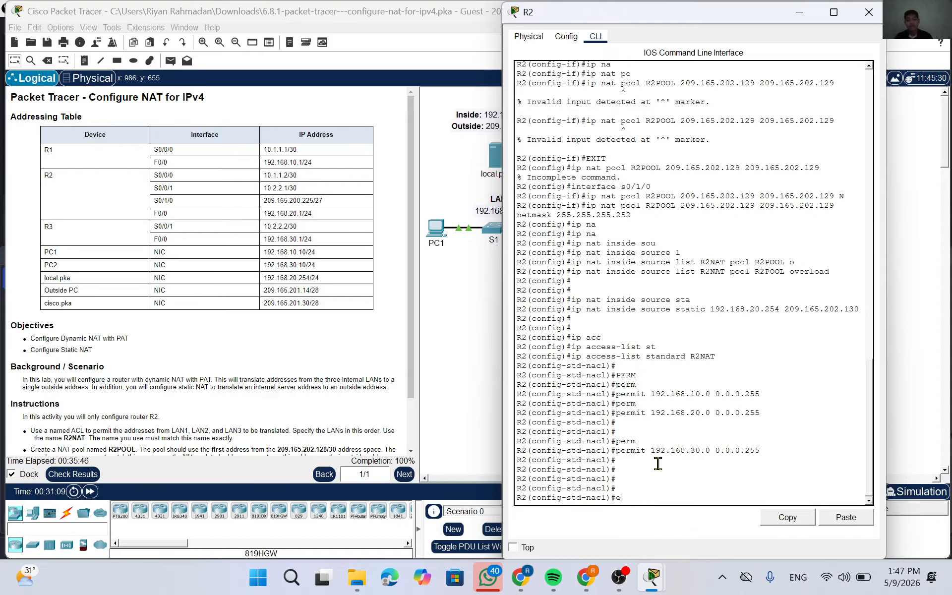
{"action": "key", "text": "Return"}
{"action": "key", "text": "Return"}
{"action": "key", "text": "Return"}
{"action": "key", "text": "Return"}
{"action": "key", "text": "Return"}
{"action": "key", "text": "Return"}
{"action": "key", "text": "Return"}
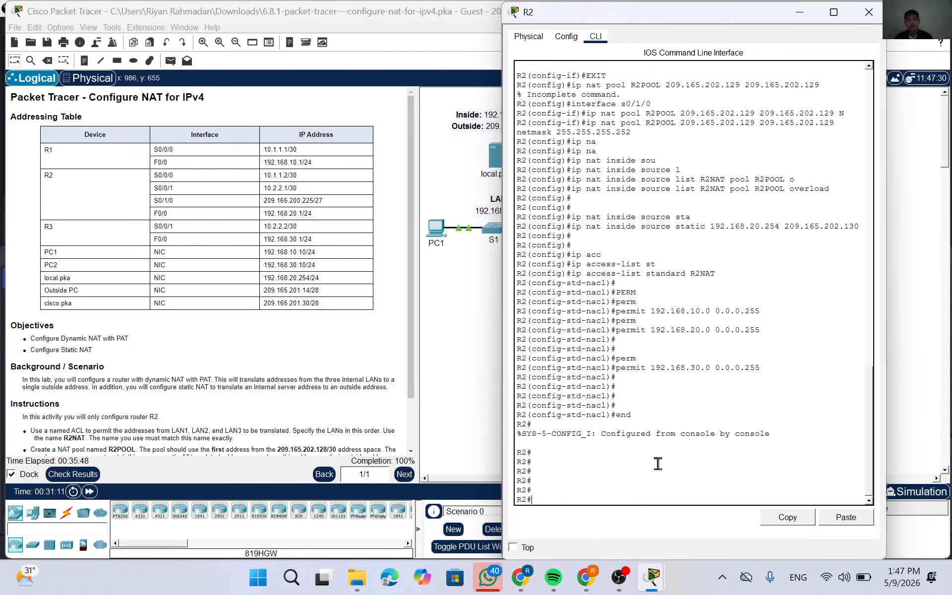
{"action": "left_click", "coordinate": [797, 7]}
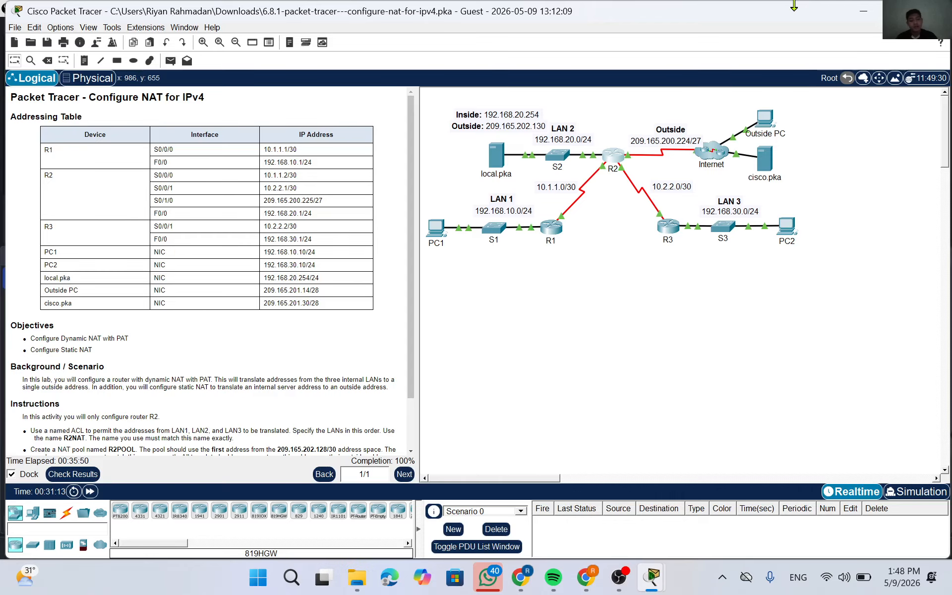